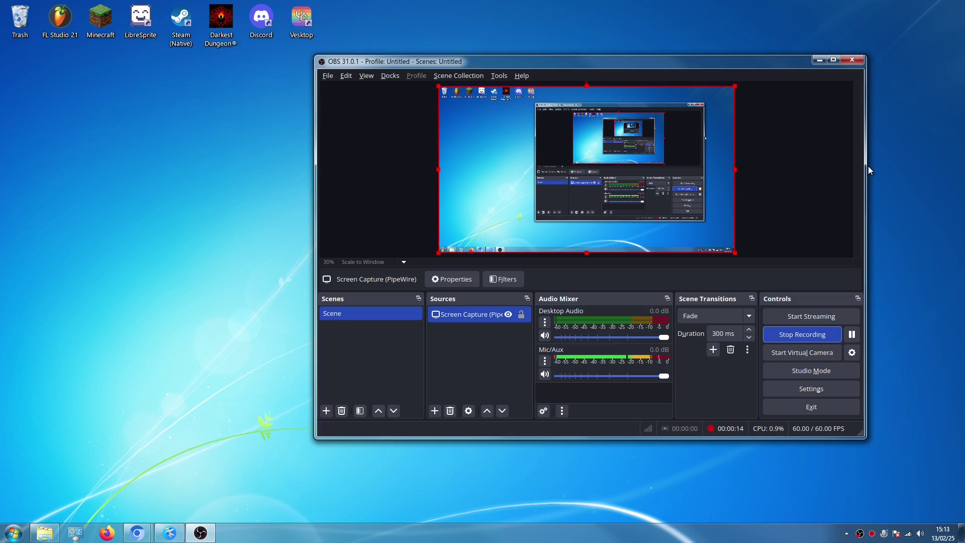
# Search Google for "plutonium"
pyautogui.press('super+d')
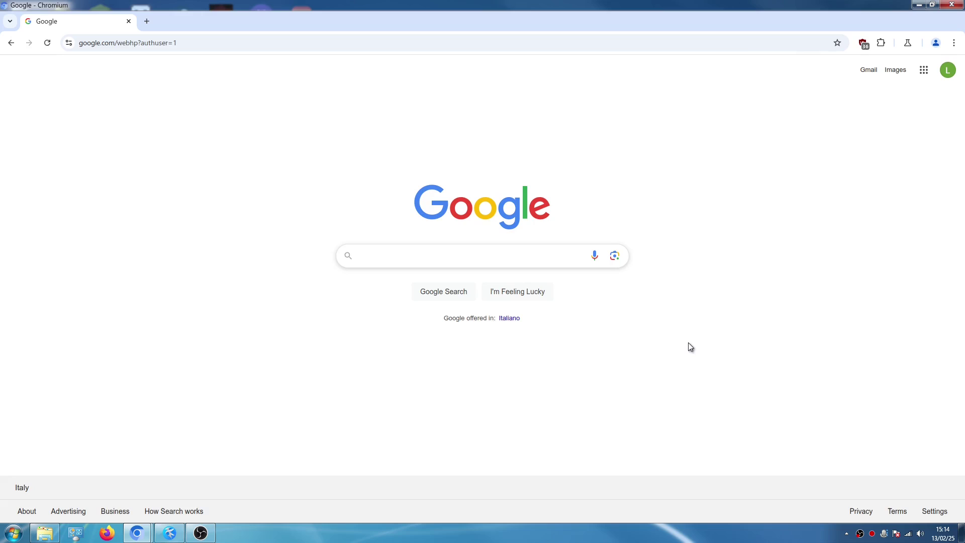
pyautogui.click(488, 256)
pyautogui.write('plutonium')
pyautogui.press('Return')
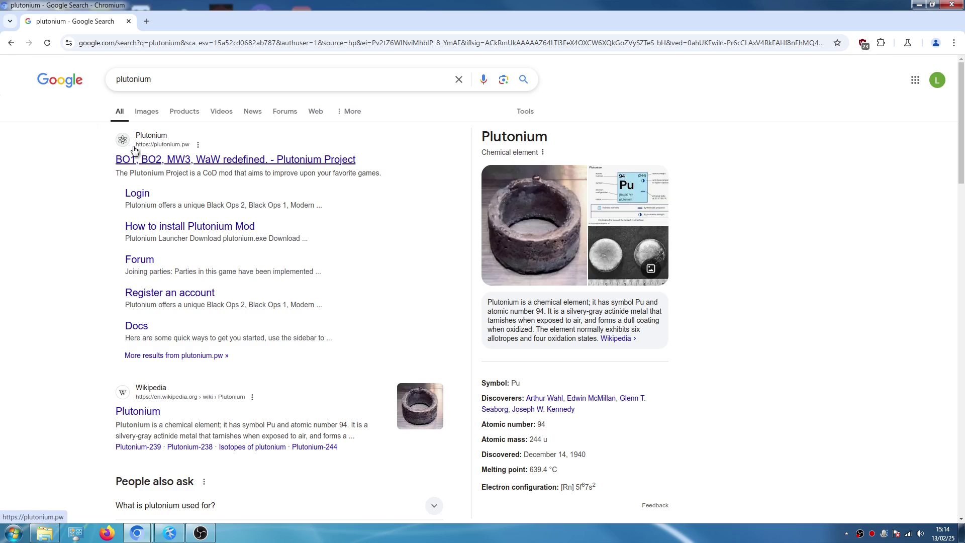
# Open the Plutonium Project website from the search results and download plutonium.exe from its install guide
pyautogui.click(174, 159)
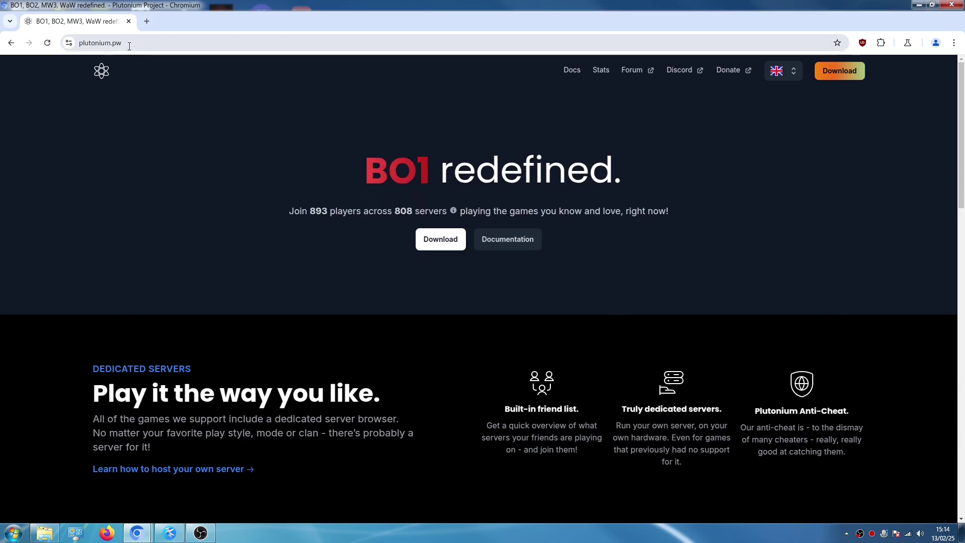
pyautogui.click(847, 74)
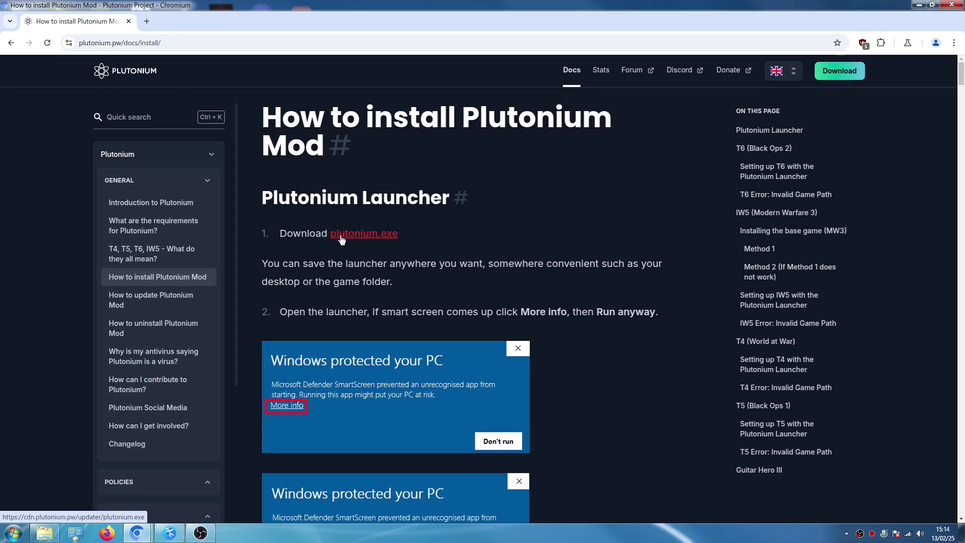
pyautogui.click(358, 238)
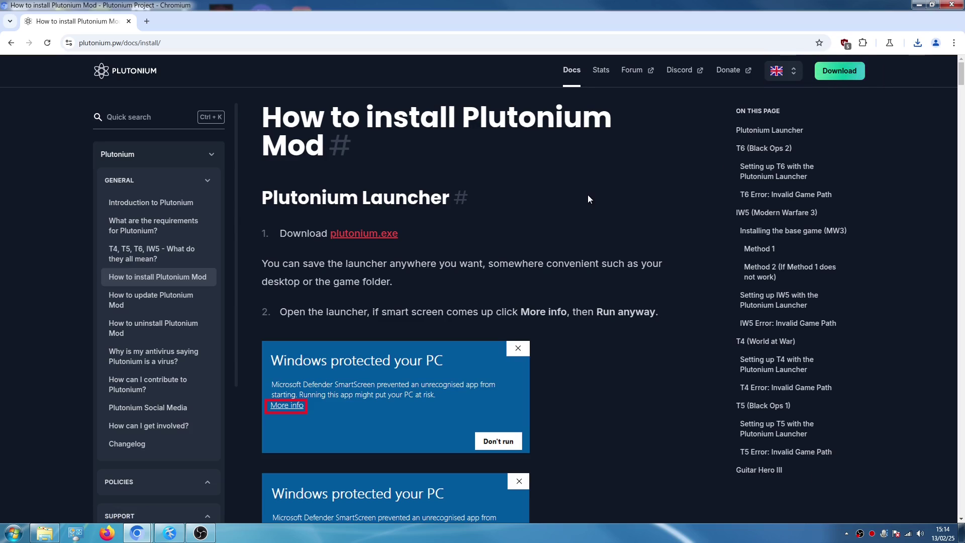
# Open the Plutonium forum with the recommended cookies accepted, and view the official qBittorrent website
pyautogui.click(632, 71)
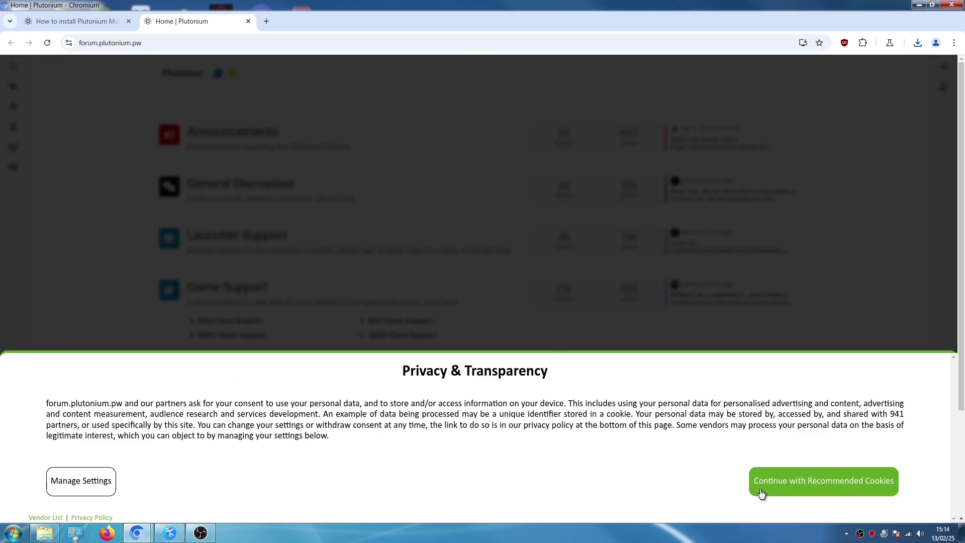
pyautogui.click(768, 484)
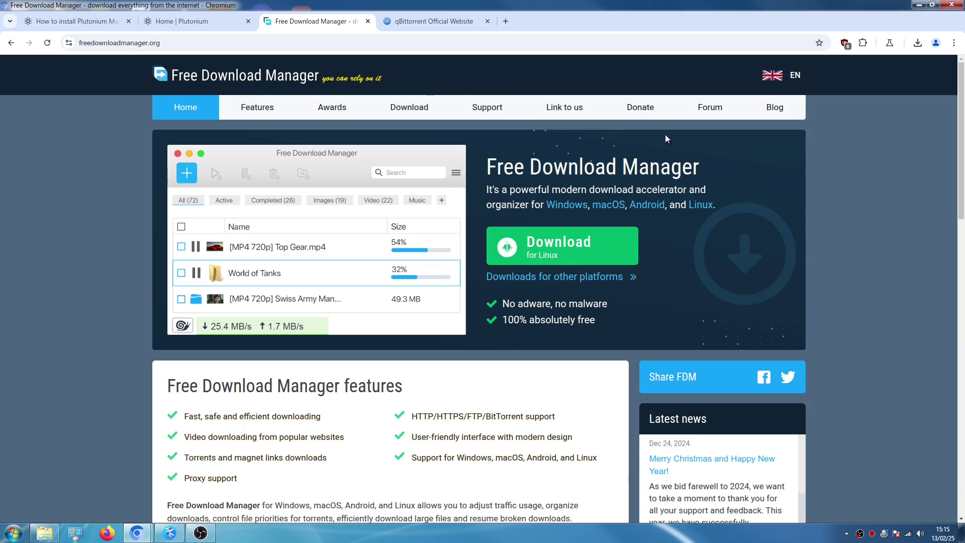
pyautogui.click(438, 22)
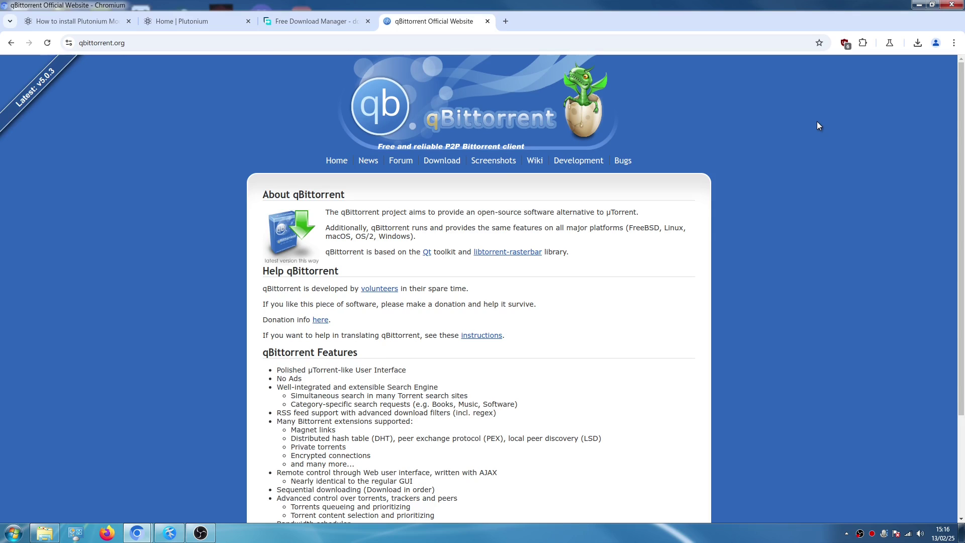
# Launch the bauh application manager and reposition its window
pyautogui.click(13, 532)
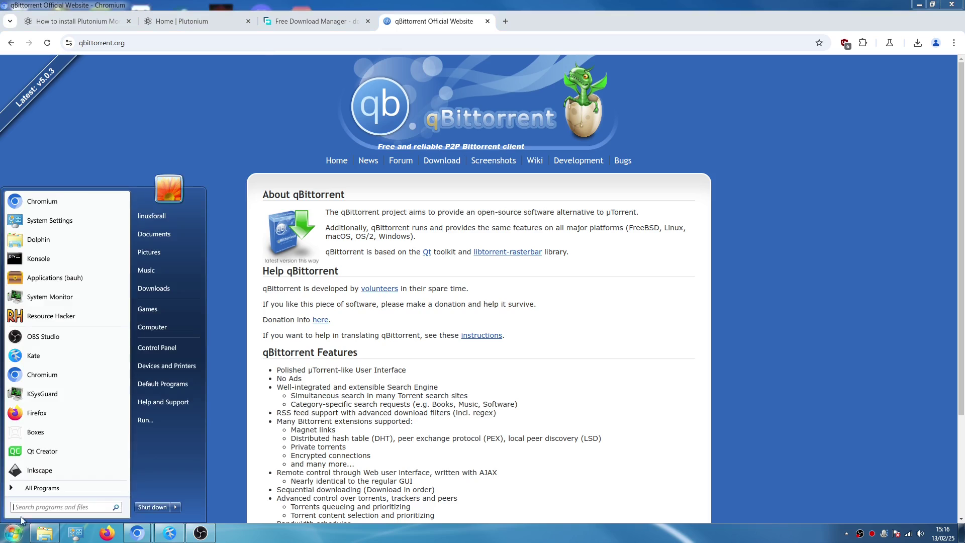
pyautogui.click(698, 206)
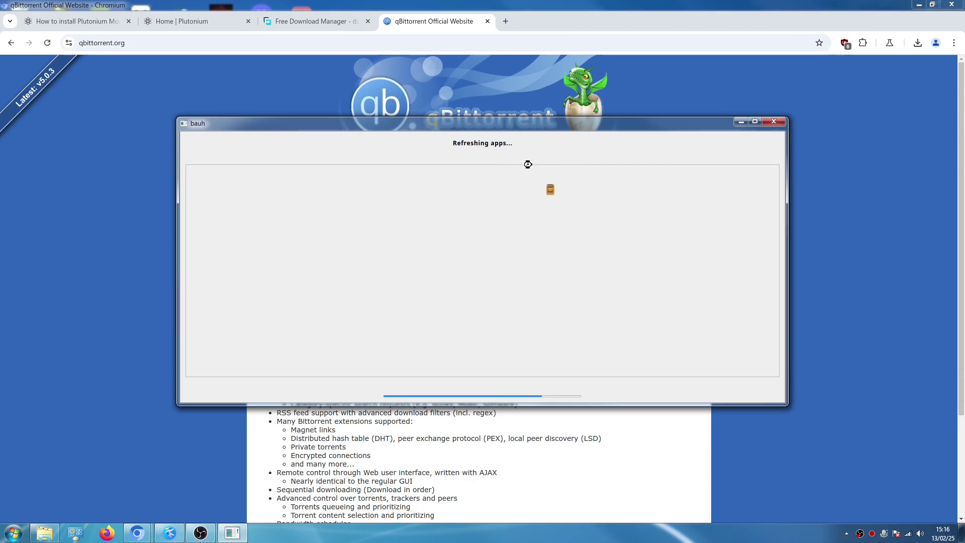
pyautogui.moveTo(529, 126); pyautogui.dragTo(610, 138)
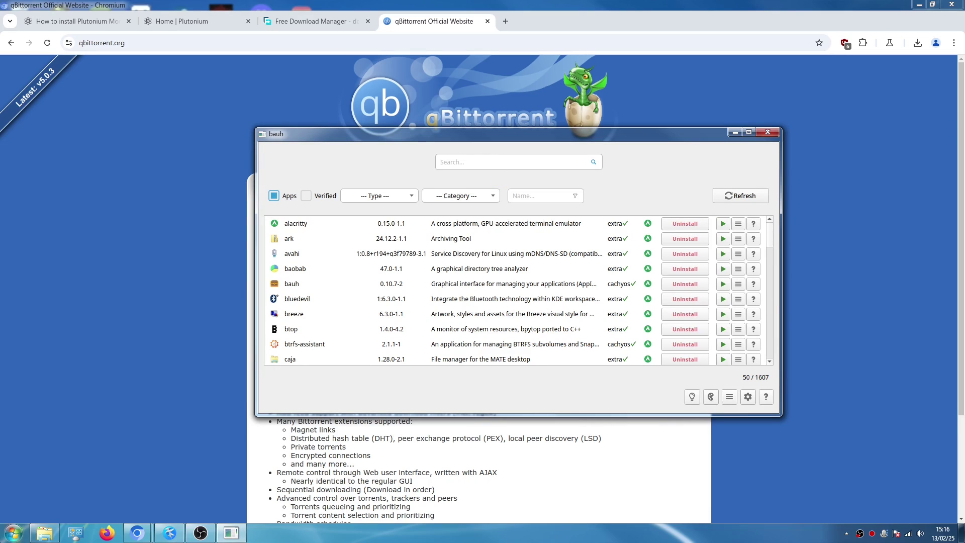
pyautogui.click(14, 533)
pyautogui.click(50, 259)
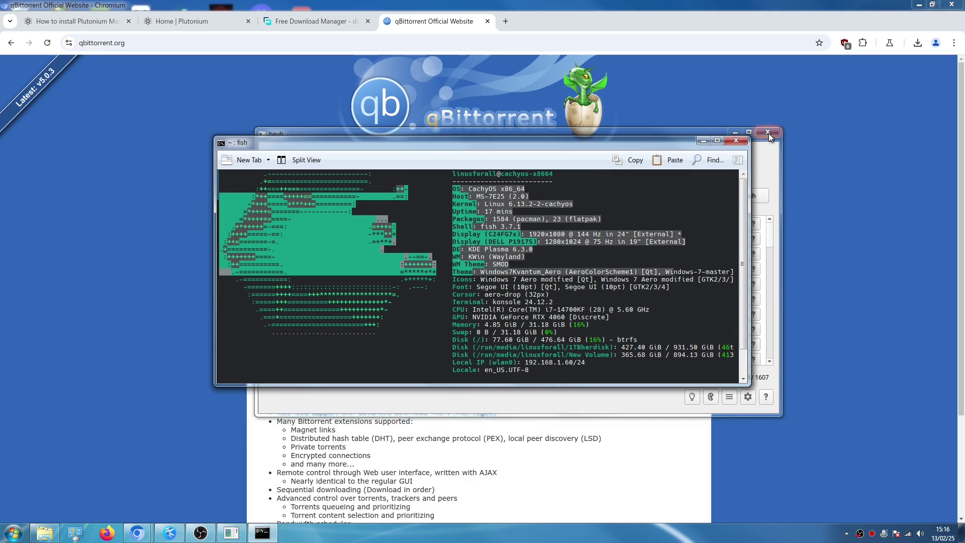
pyautogui.click(736, 141)
# Search bauh for "qbittorrent" and install the 5.0.3-1 package from the extra repository
pyautogui.write('q')
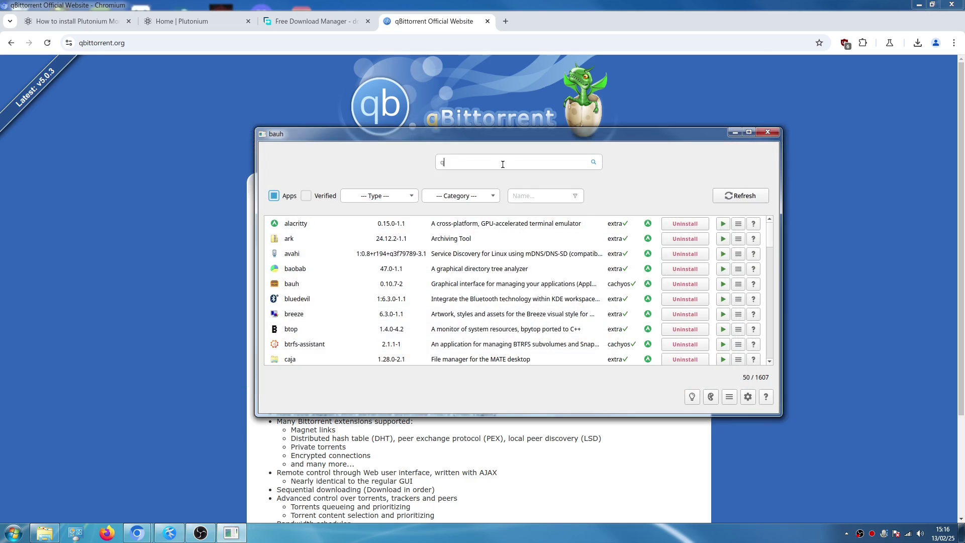
pyautogui.write('bittorrent')
pyautogui.press('Return')
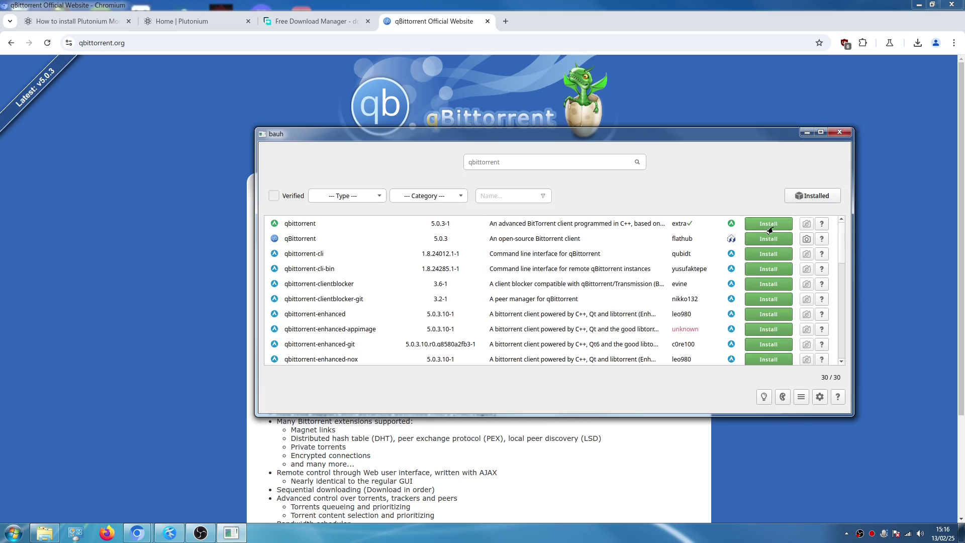
pyautogui.click(773, 228)
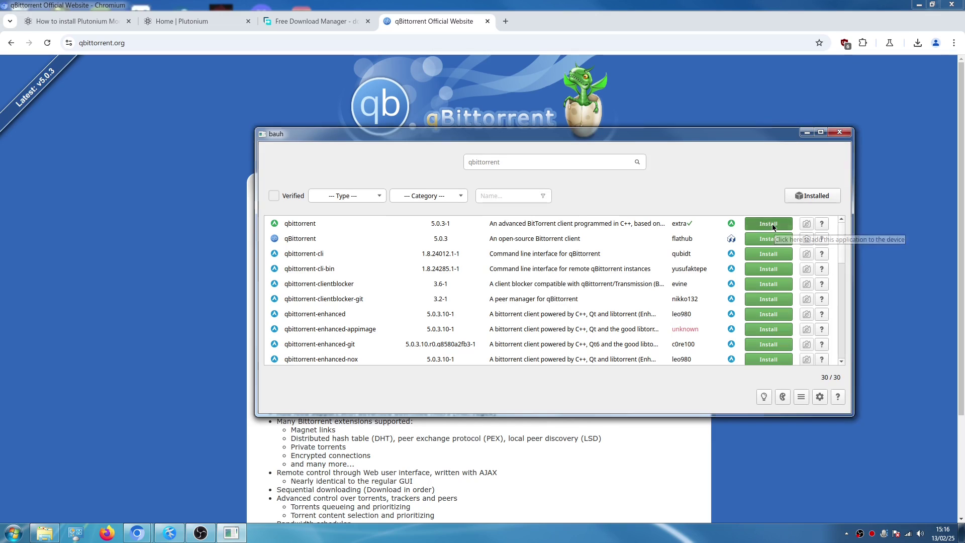
pyautogui.click(461, 282)
pyautogui.press('Return')
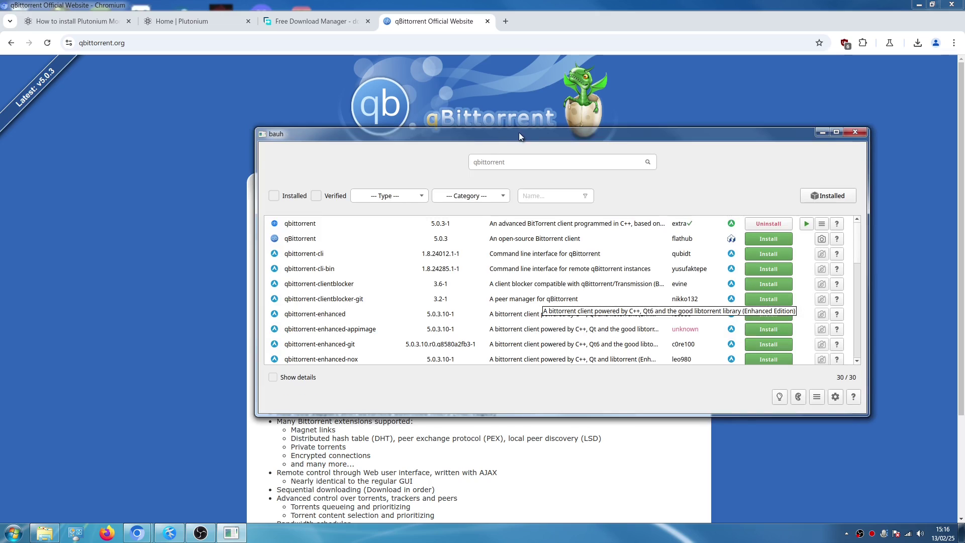
# Open a Konsole terminal and run "sudo pacman -S qbittorrent"
pyautogui.moveTo(518, 135); pyautogui.dragTo(456, 137)
pyautogui.click(13, 533)
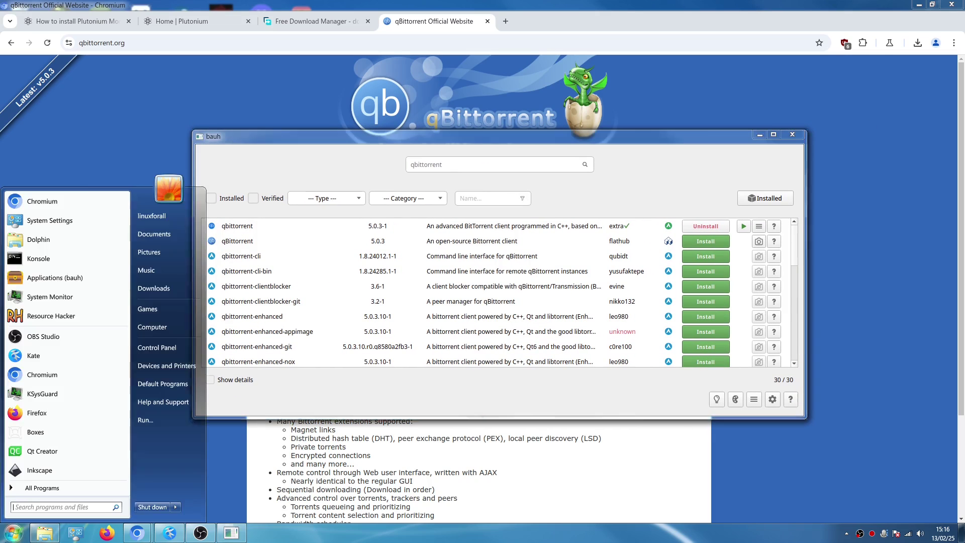
pyautogui.click(49, 257)
pyautogui.write('sud')
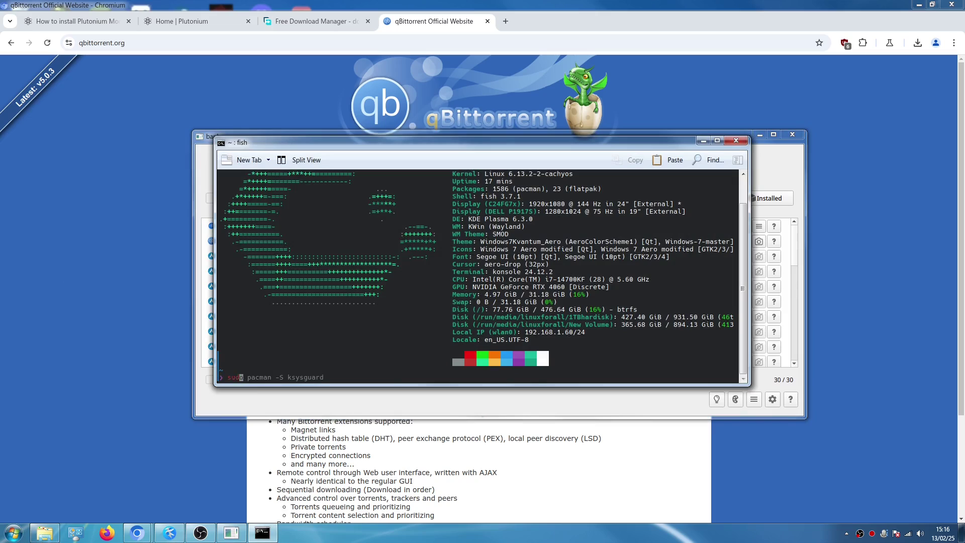
pyautogui.write('o pacman -S qbittorrent')
pyautogui.press('Return')
pyautogui.press('Return')
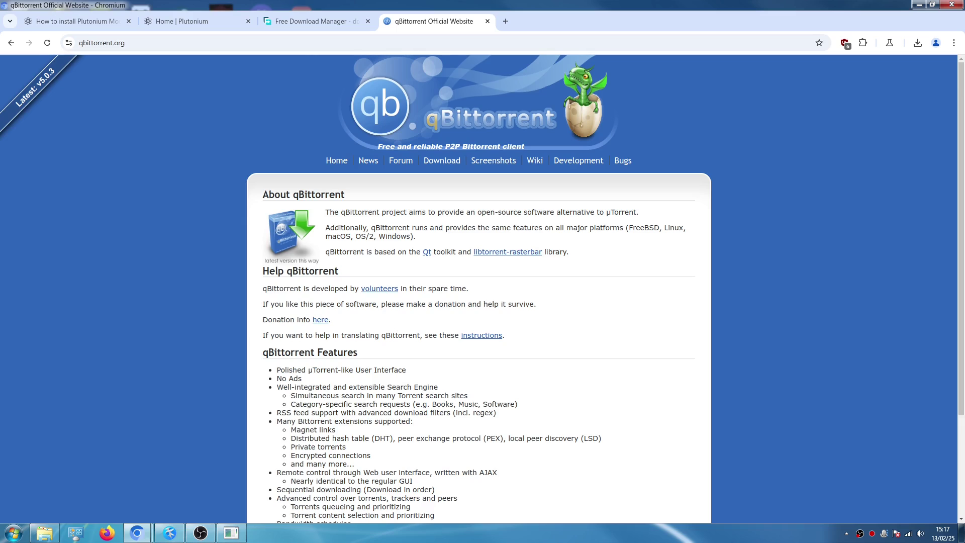
# Open the Wayback Machine at web.archive.org in Chromium and look up the captures of plutonium.pw
pyautogui.click(203, 42)
pyautogui.write('https://wayback-api.archive.org/')
pyautogui.press('Return')
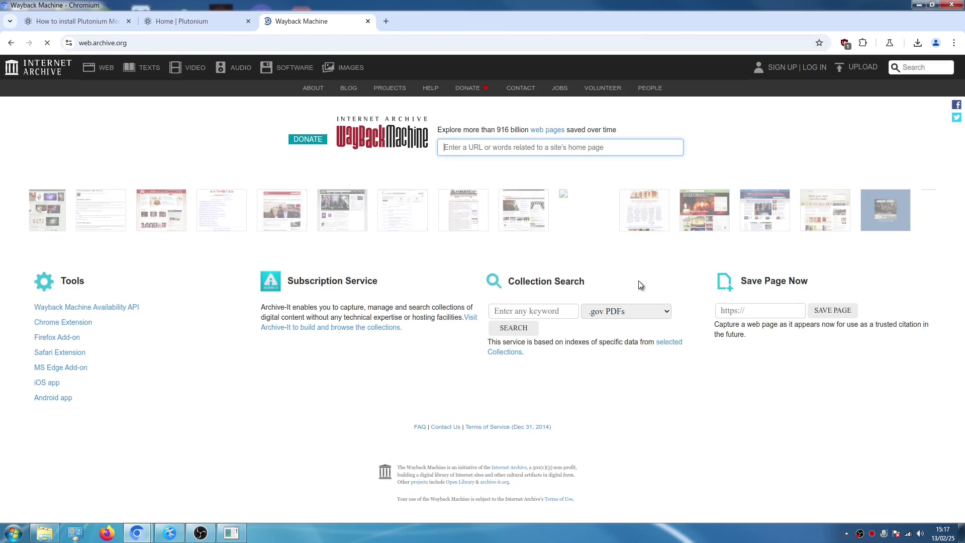
pyautogui.click(553, 147)
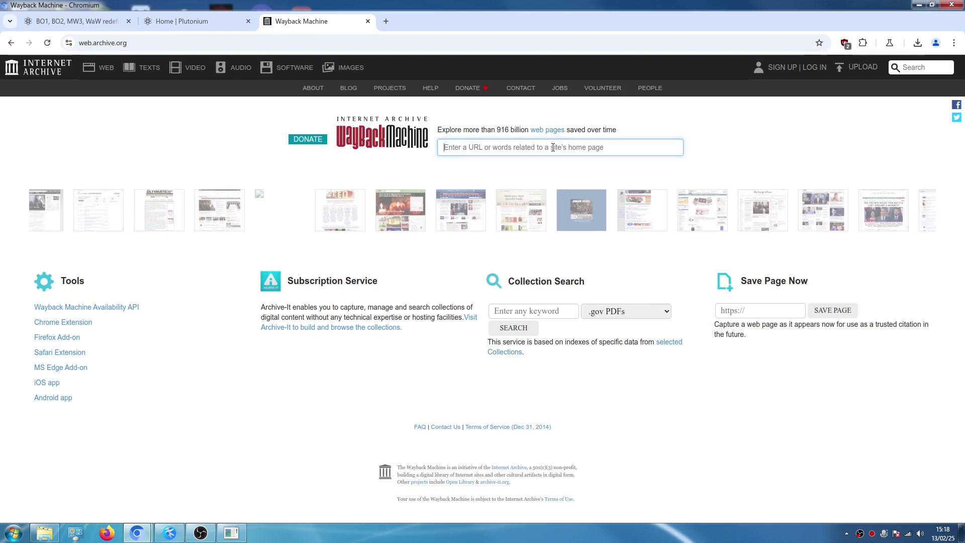
pyautogui.write('plutonium.pw')
pyautogui.press('Return')
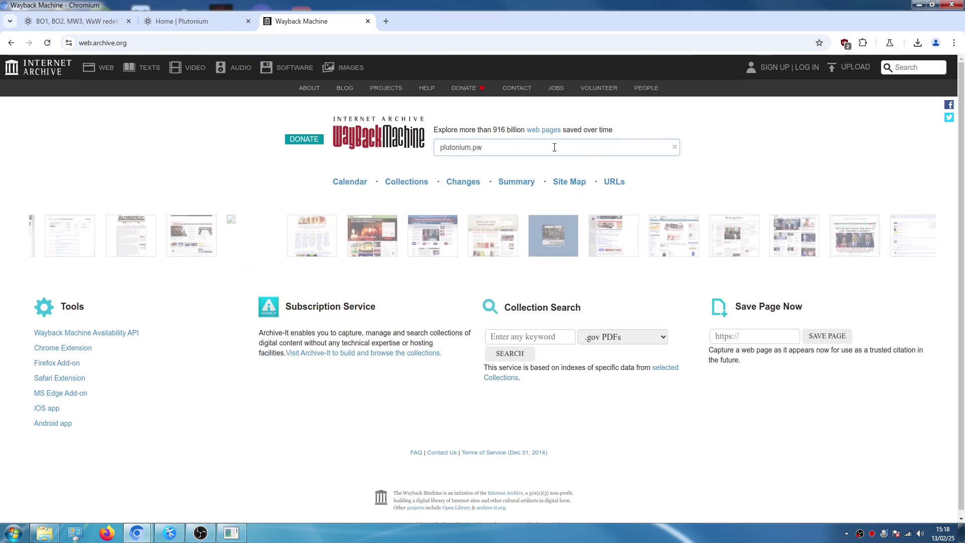
# Open the June 3, 2022 19:11:31 snapshot of plutonium.pw from the 2022 capture calendar
pyautogui.click(690, 260)
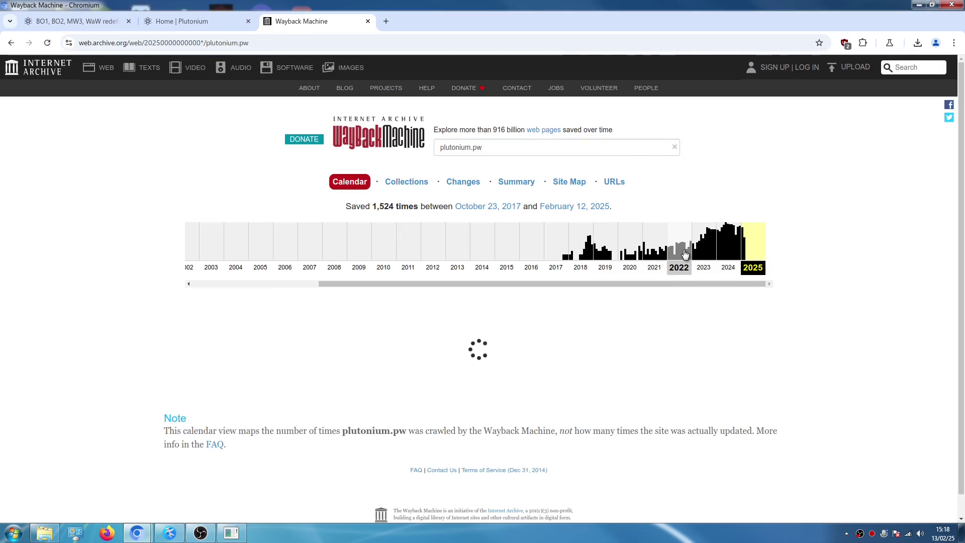
pyautogui.moveTo(705, 341)
pyautogui.scroll(-2, 758, 314)
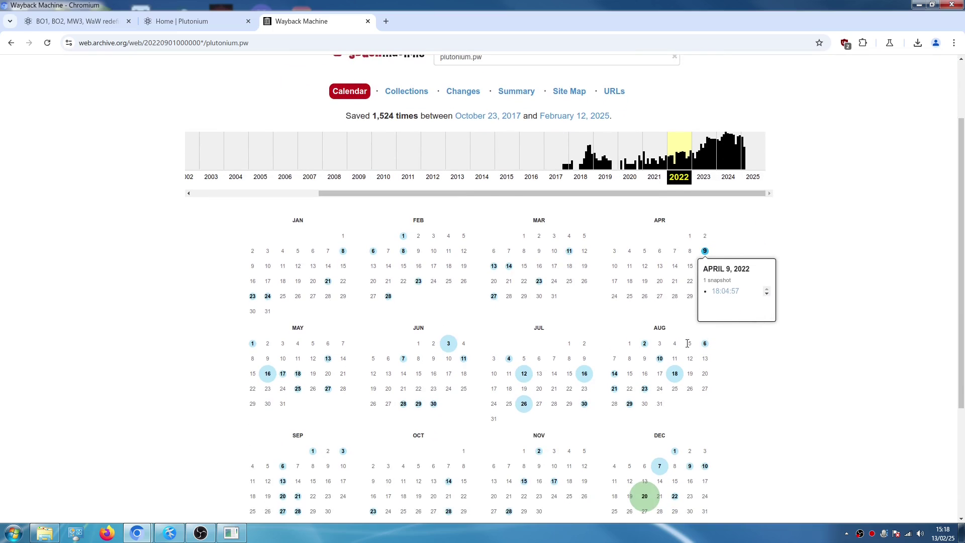
pyautogui.scroll(-2, 597, 394)
pyautogui.moveTo(507, 270)
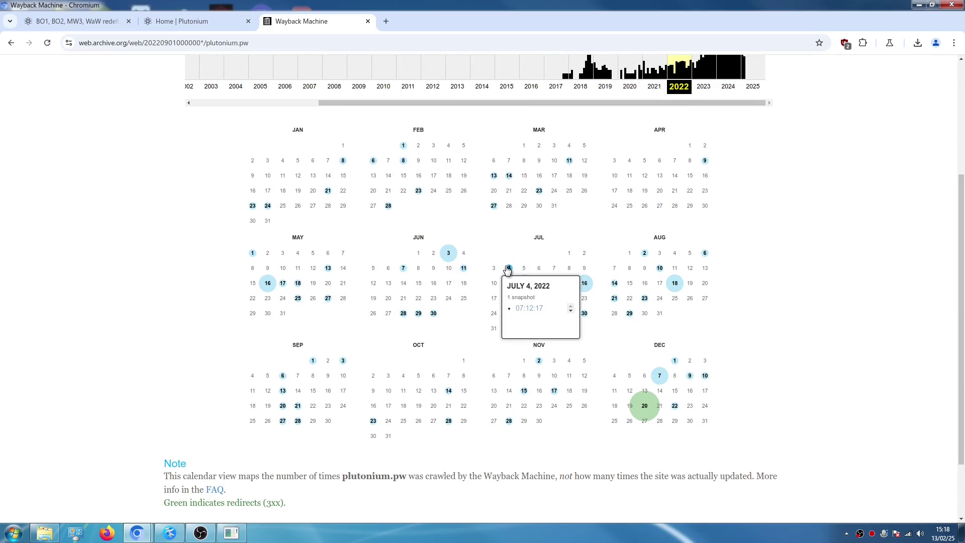
pyautogui.moveTo(449, 253)
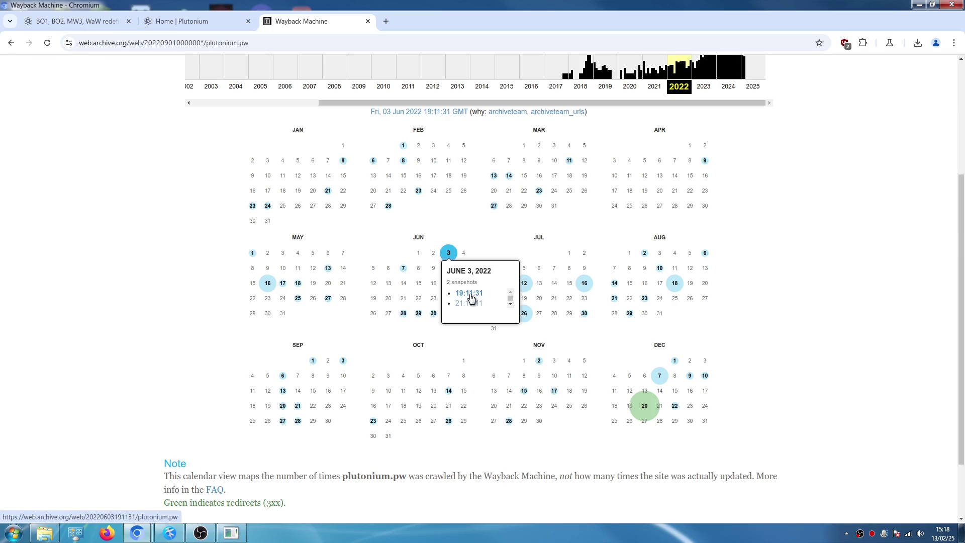
pyautogui.click(469, 293)
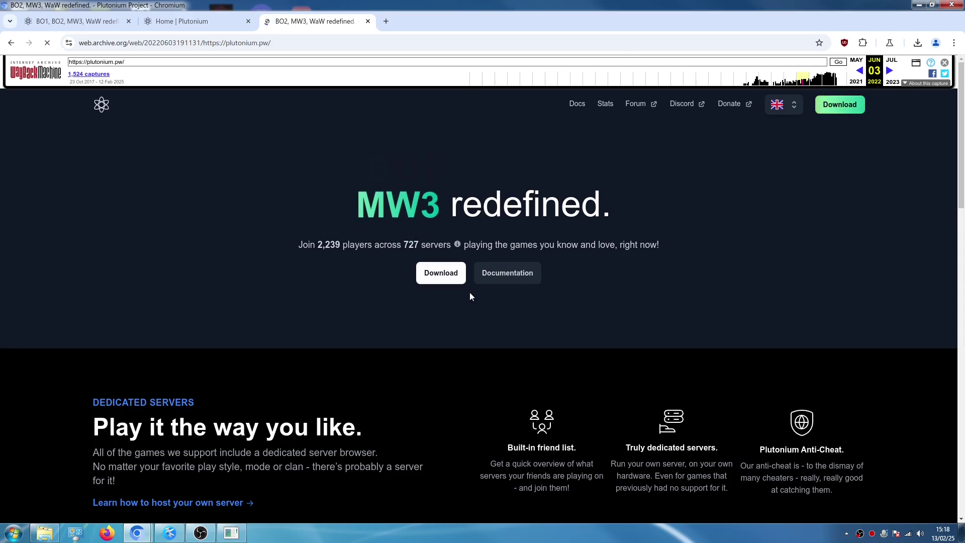
# Open the archived Plutonium install guide and download pluto_t6_full_game.torrent from its Black Ops 2 base game section
pyautogui.click(441, 276)
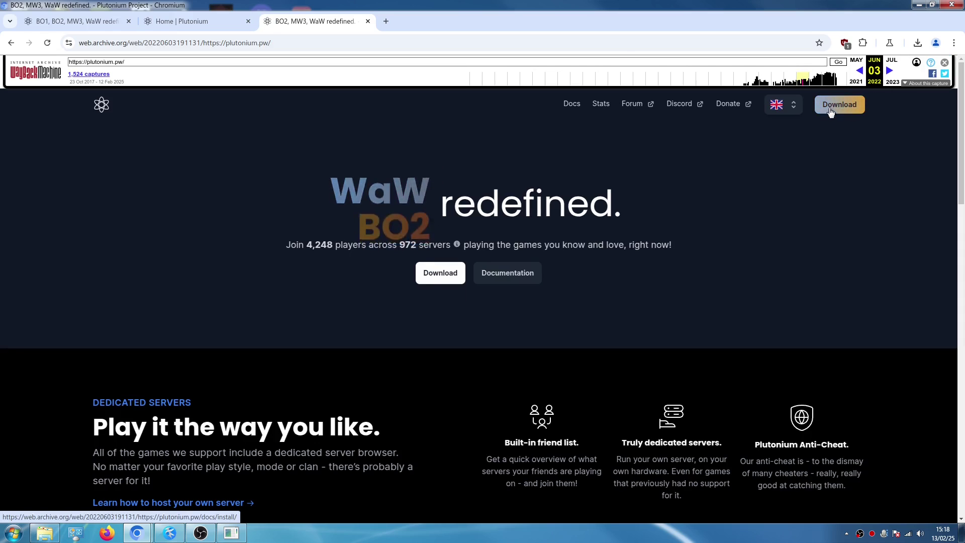
pyautogui.scroll(-10, 420, 249)
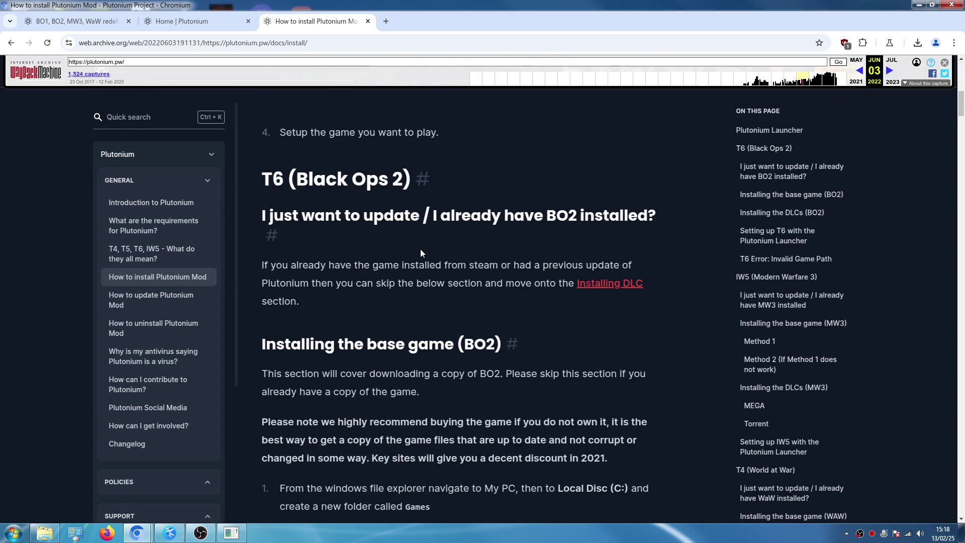
pyautogui.scroll(-10, 421, 248)
pyautogui.scroll(5, 433, 252)
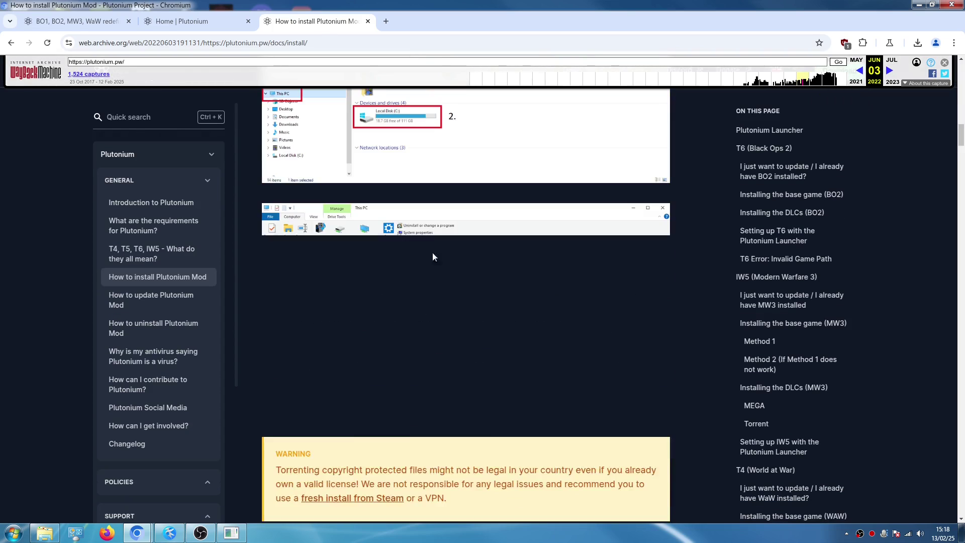
pyautogui.scroll(-14, 516, 275)
pyautogui.scroll(4, 400, 226)
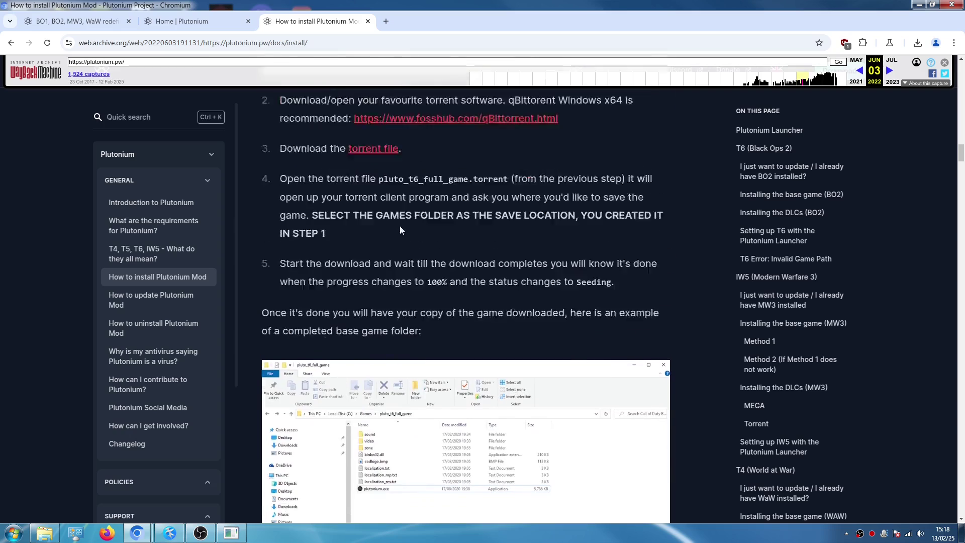
pyautogui.moveTo(280, 218); pyautogui.dragTo(403, 219)
pyautogui.click(436, 224)
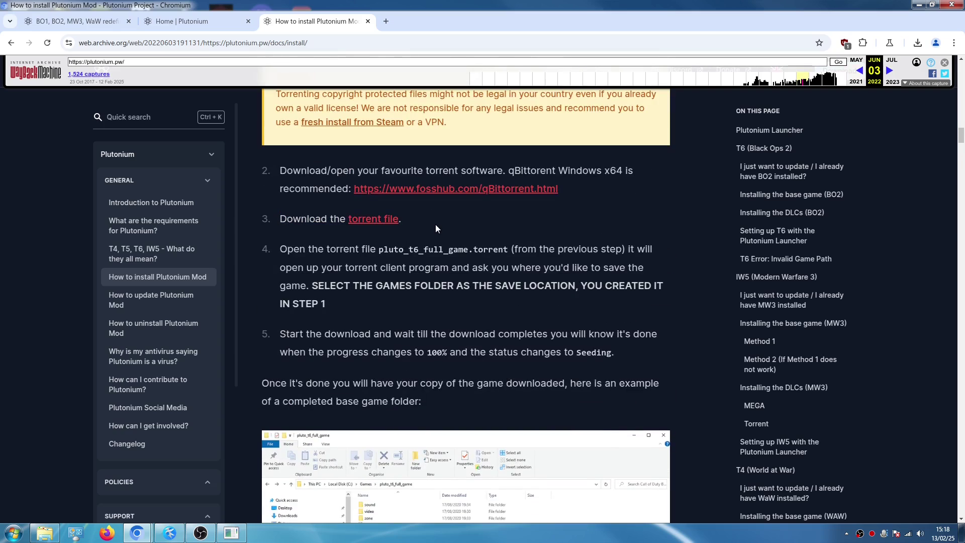
pyautogui.click(382, 222)
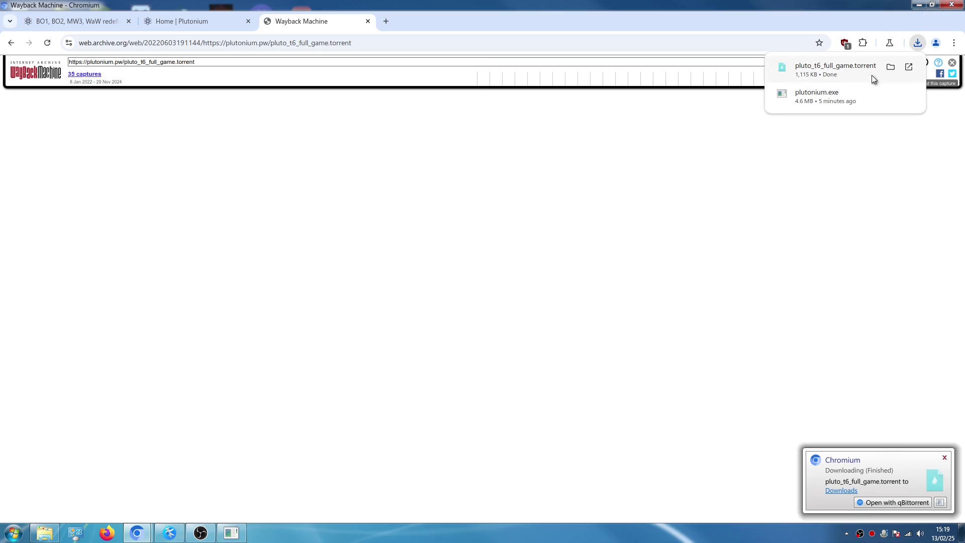
# Find qBittorrent among the installed applications and launch it
pyautogui.click(13, 534)
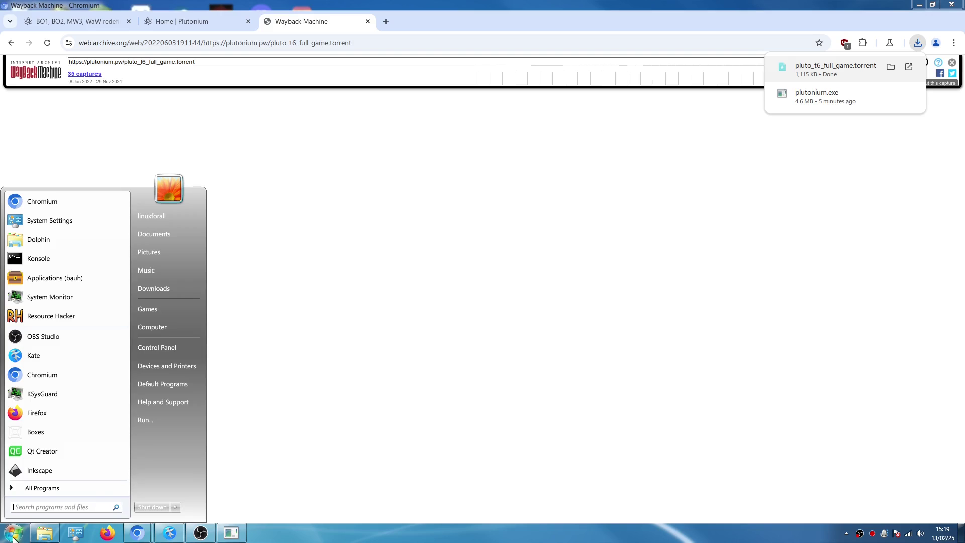
pyautogui.write('qbi')
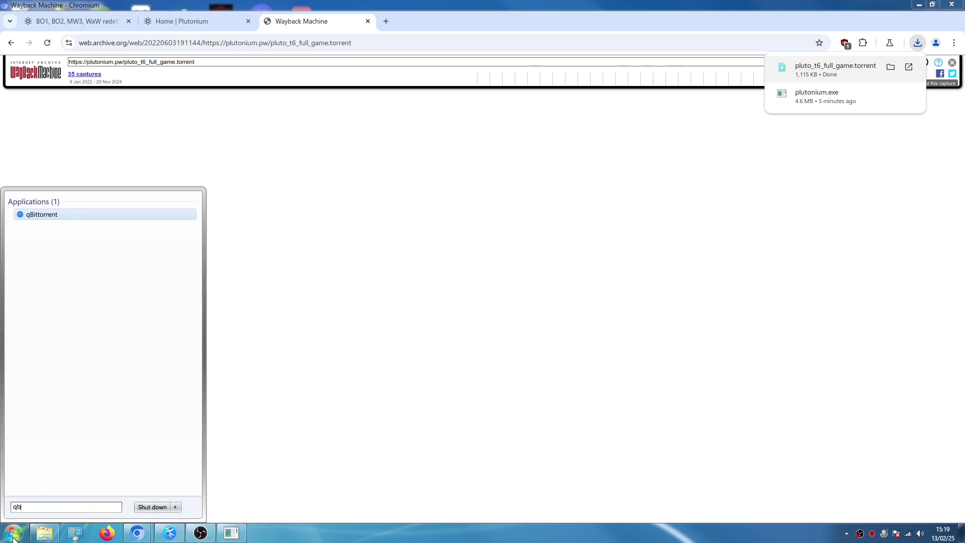
pyautogui.click(50, 218)
pyautogui.click(486, 293)
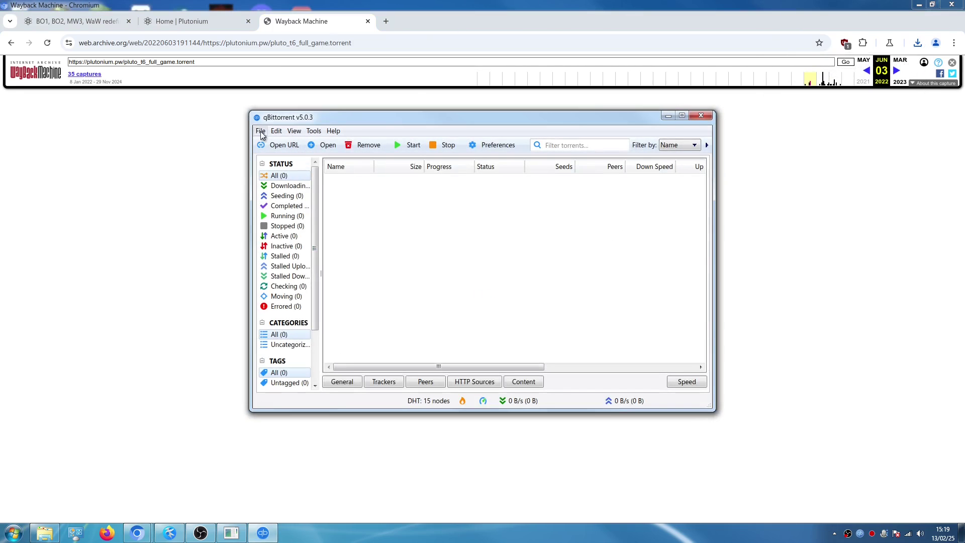
# Add pluto_t6_full_game.torrent from the Downloads folder and start downloading all its files to Downloads
pyautogui.click(324, 145)
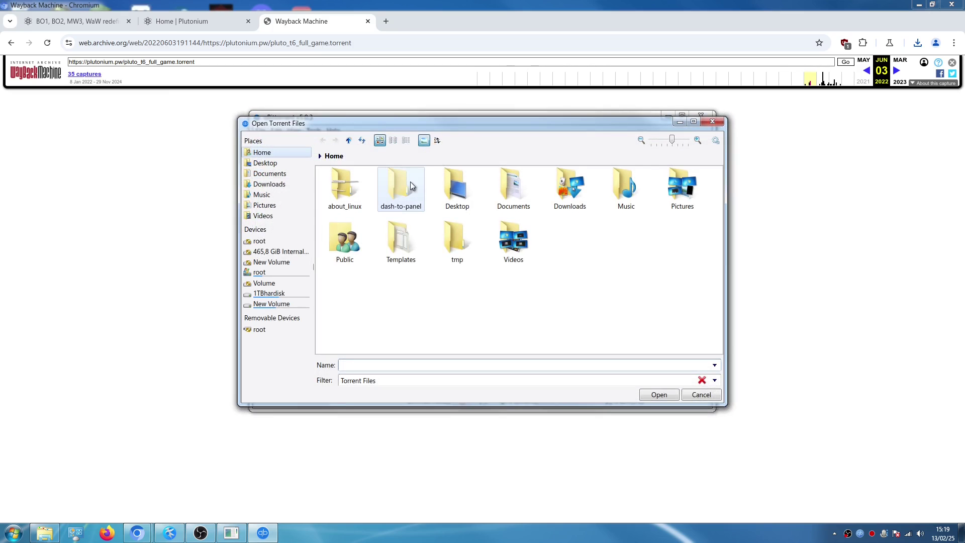
pyautogui.click(270, 184)
pyautogui.scroll(-1, 618, 245)
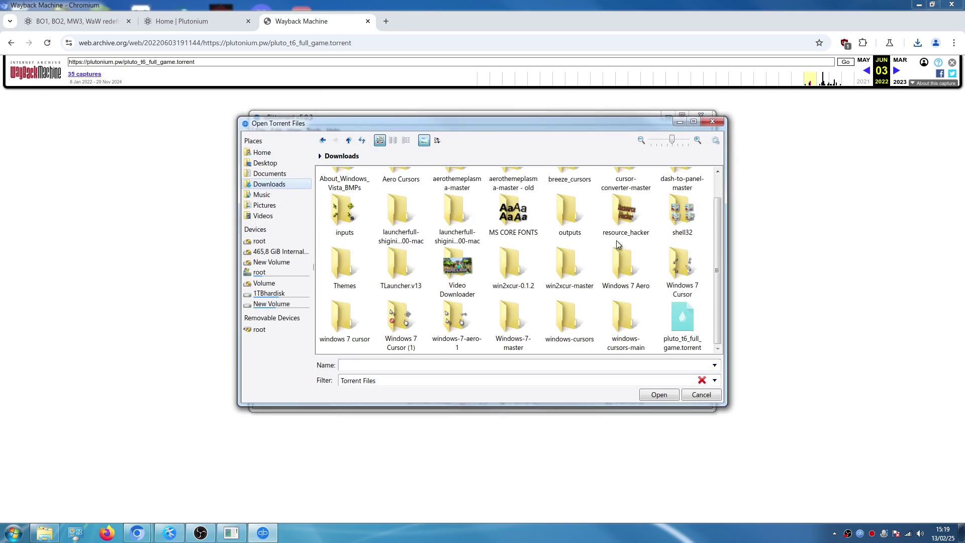
pyautogui.doubleClick(684, 327)
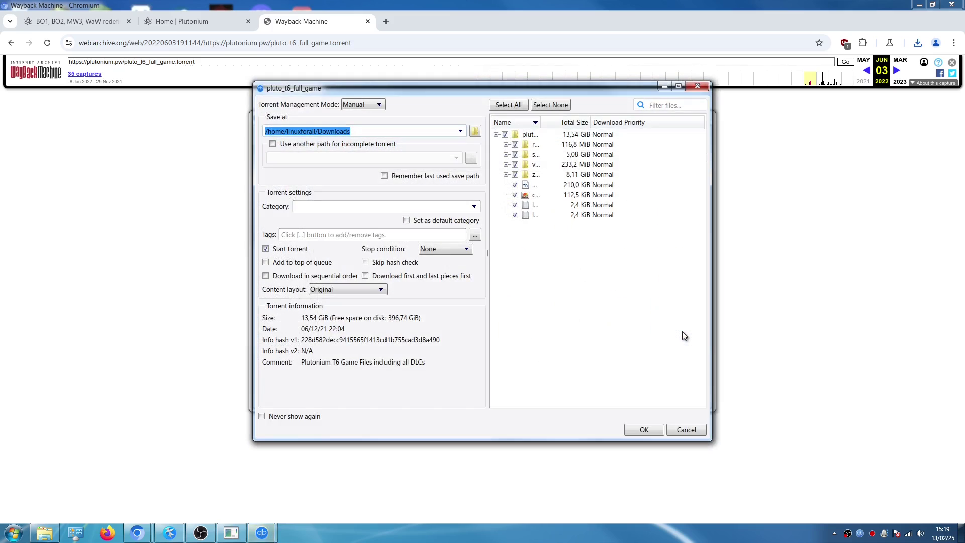
pyautogui.click(641, 430)
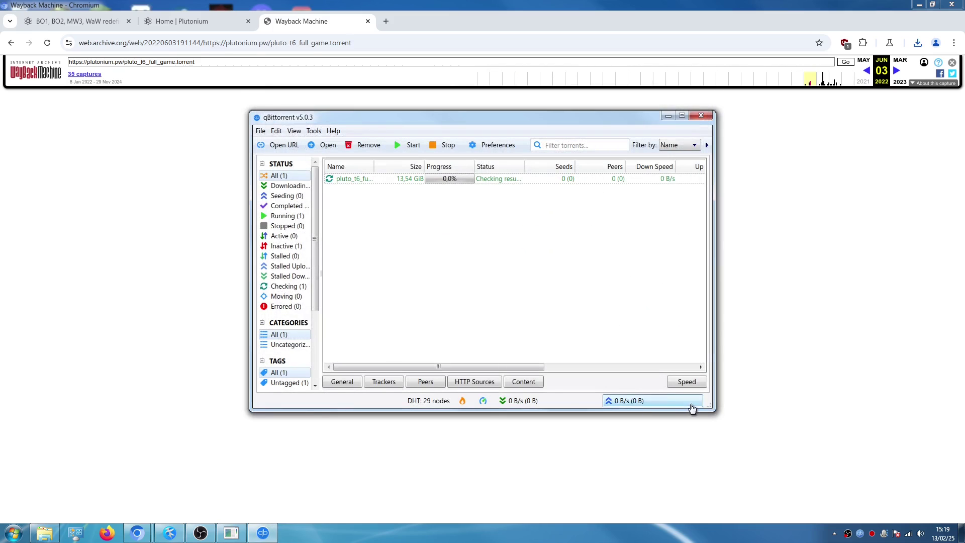
# Widen the qBittorrent window to check the torrent's download progress, then return to the desktop
pyautogui.moveTo(715, 201); pyautogui.dragTo(845, 201)
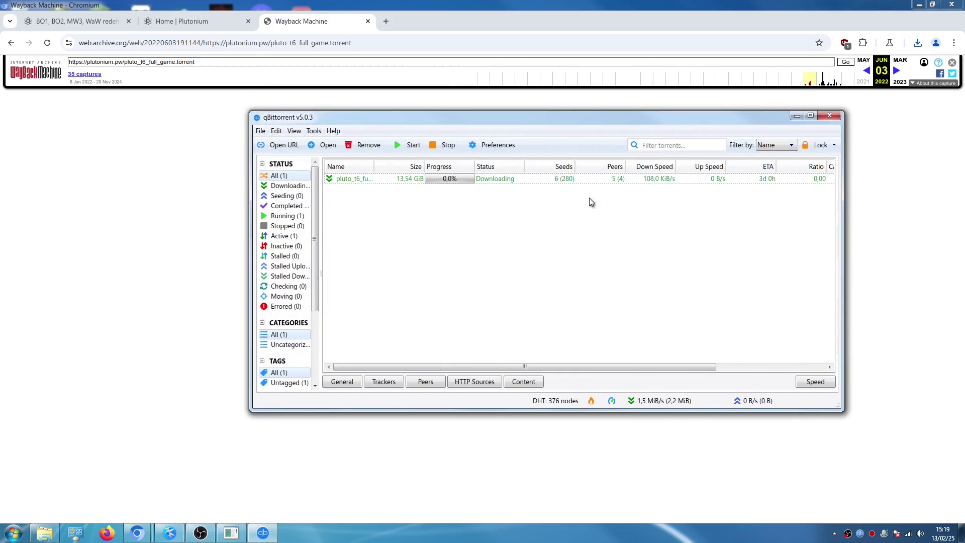
pyautogui.click(533, 179)
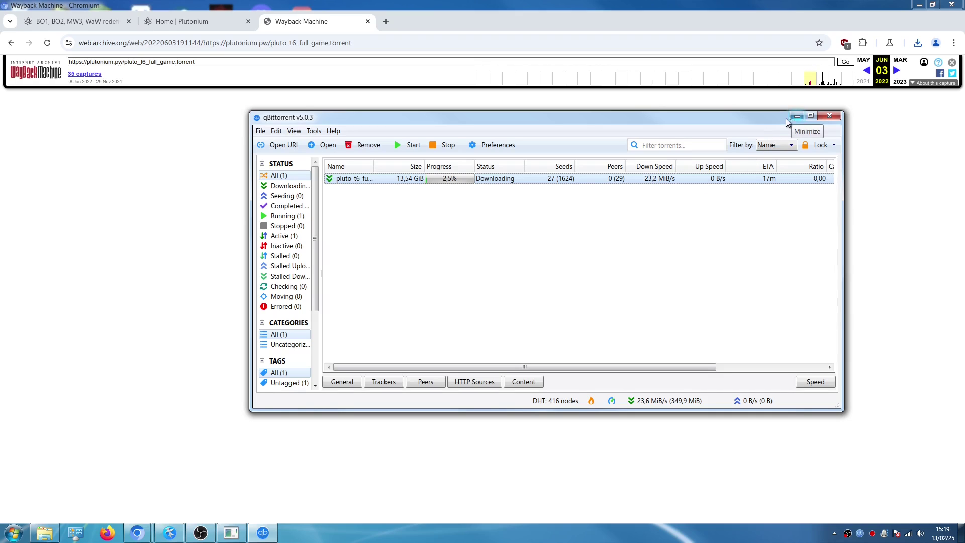
pyautogui.press('super+d')
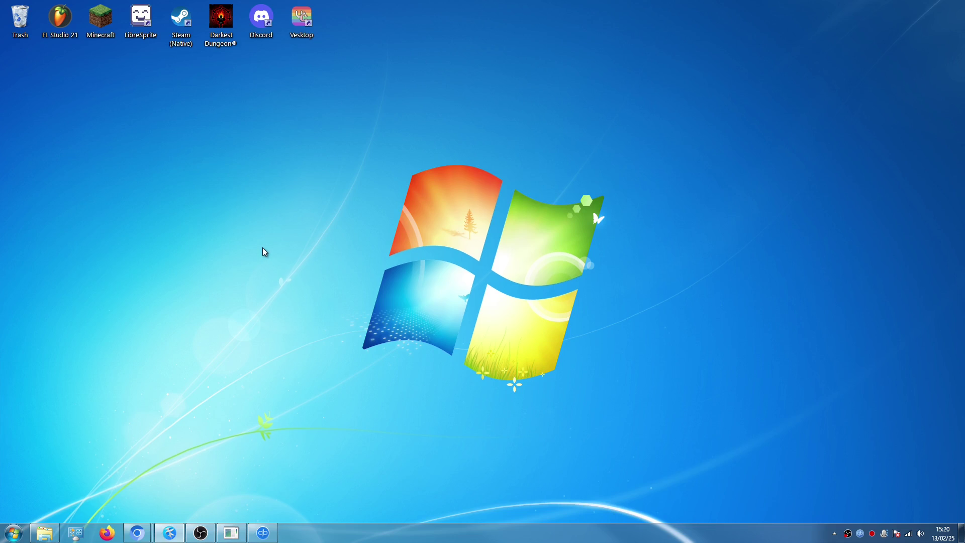
# Open the bauh application manager and search it for "heroic"
pyautogui.press('super')
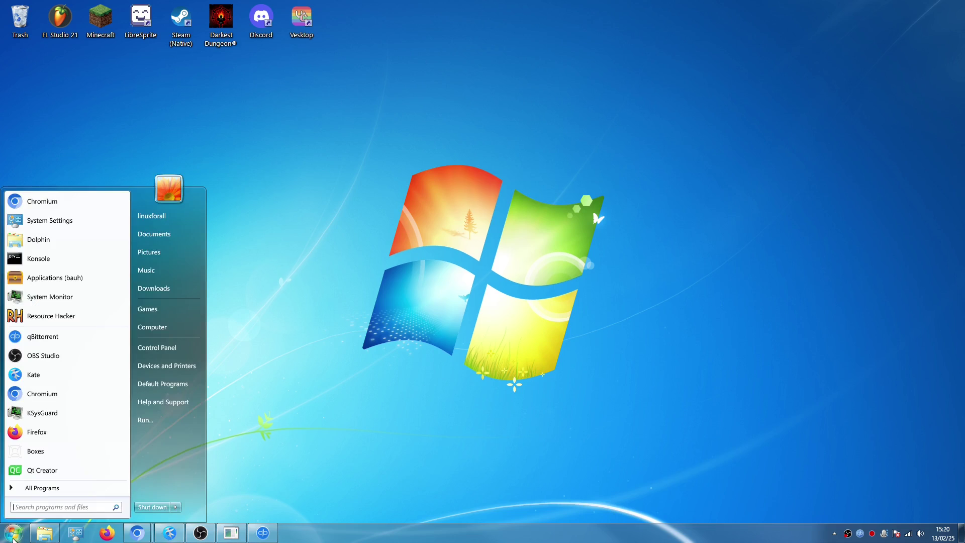
pyautogui.click(72, 279)
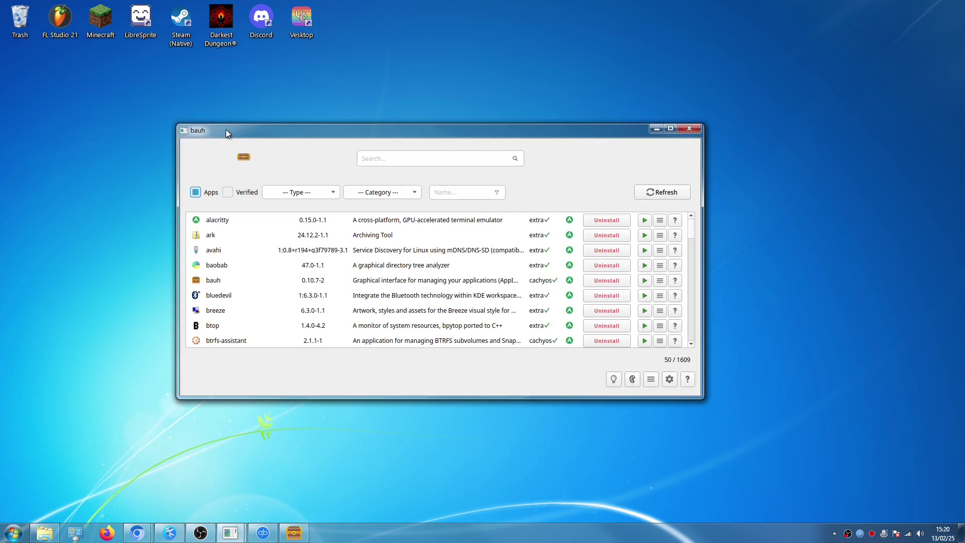
pyautogui.write('hero')
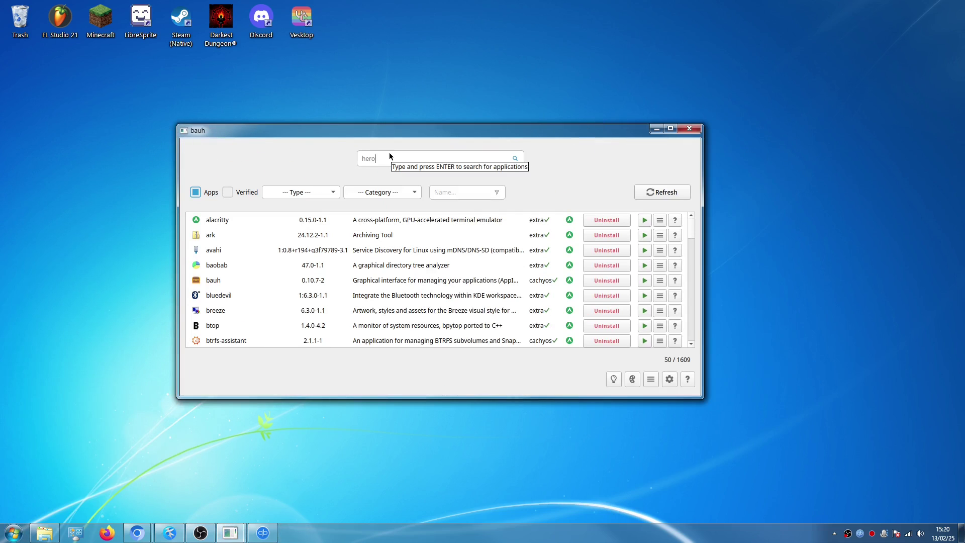
pyautogui.write('ic')
pyautogui.press('Return')
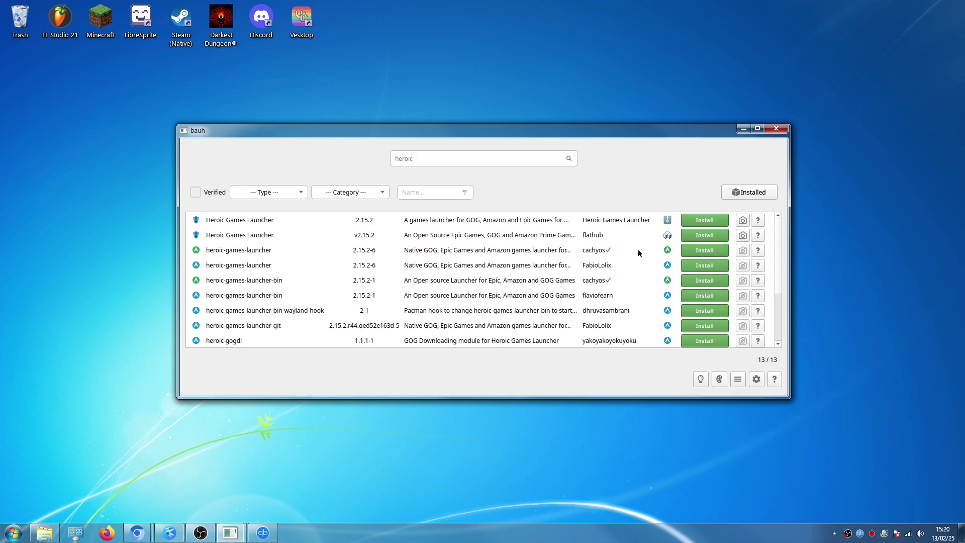
# Install the cachyos heroic-games-launcher package with its electron34 dependency, entering the account password to authorise it, and close bauh
pyautogui.click(699, 252)
pyautogui.click(516, 283)
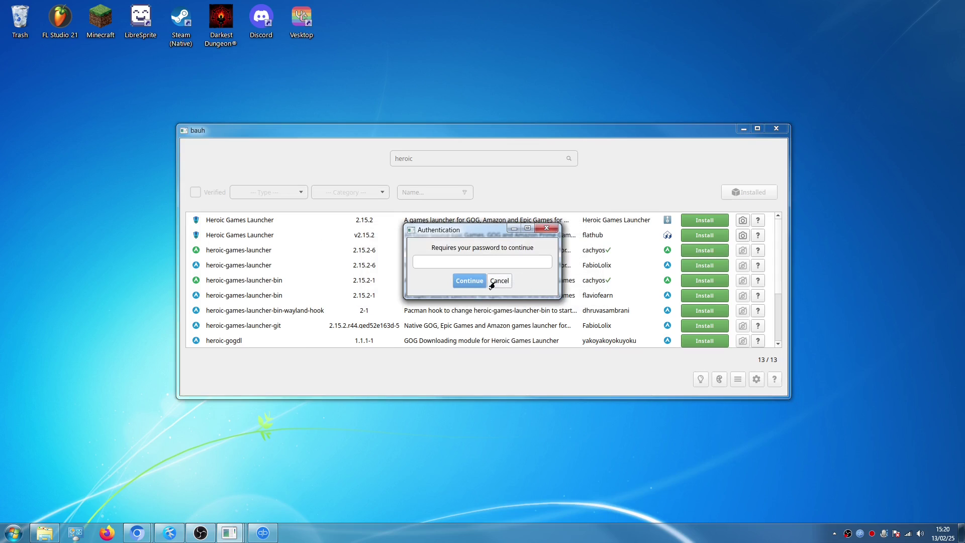
pyautogui.write('****')
pyautogui.click(471, 282)
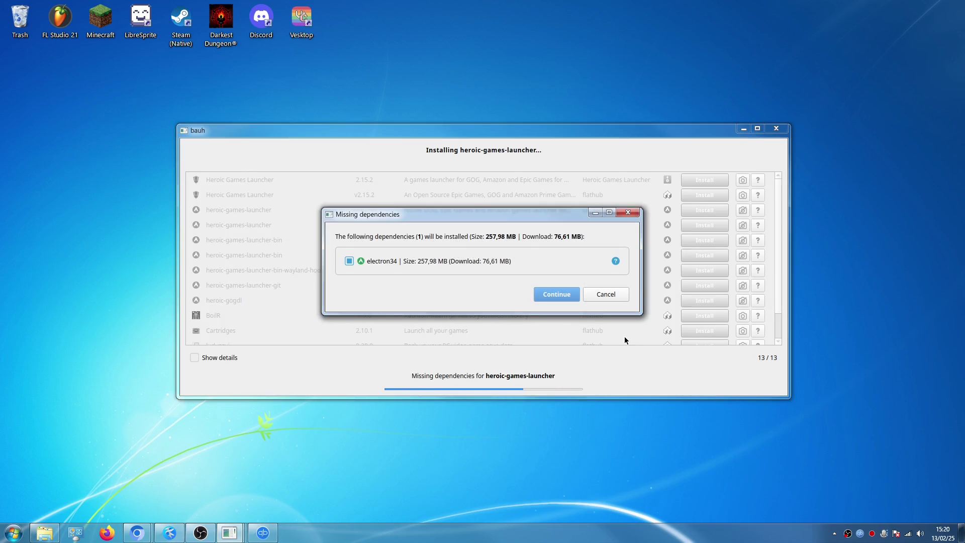
pyautogui.click(554, 296)
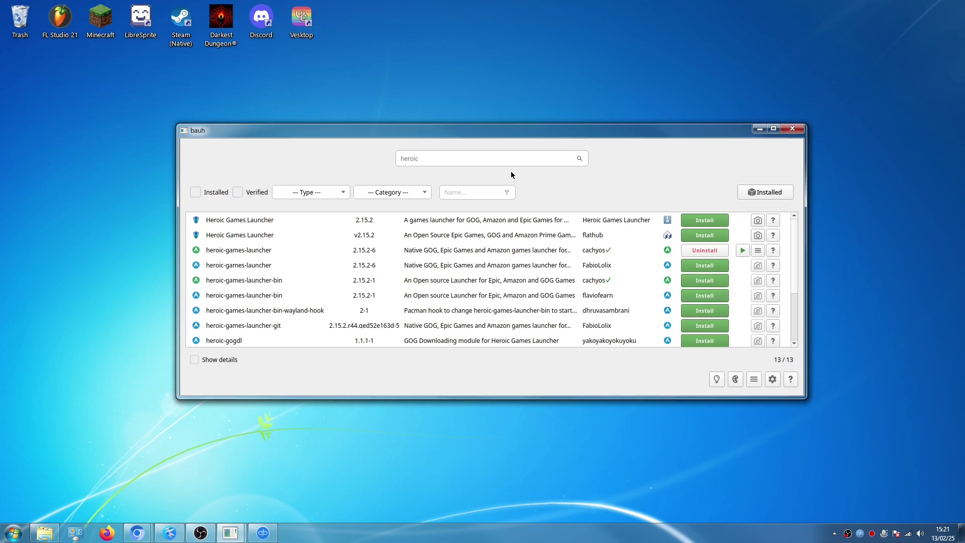
pyautogui.click(788, 131)
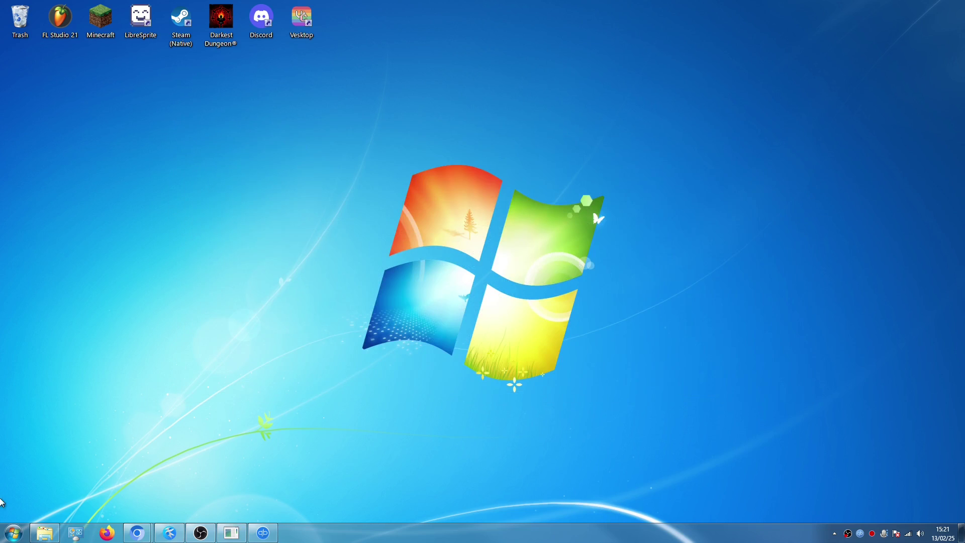
# Find Heroic Games Launcher among the installed applications and add its shortcut to the desktop
pyautogui.click(11, 528)
pyautogui.write('hero')
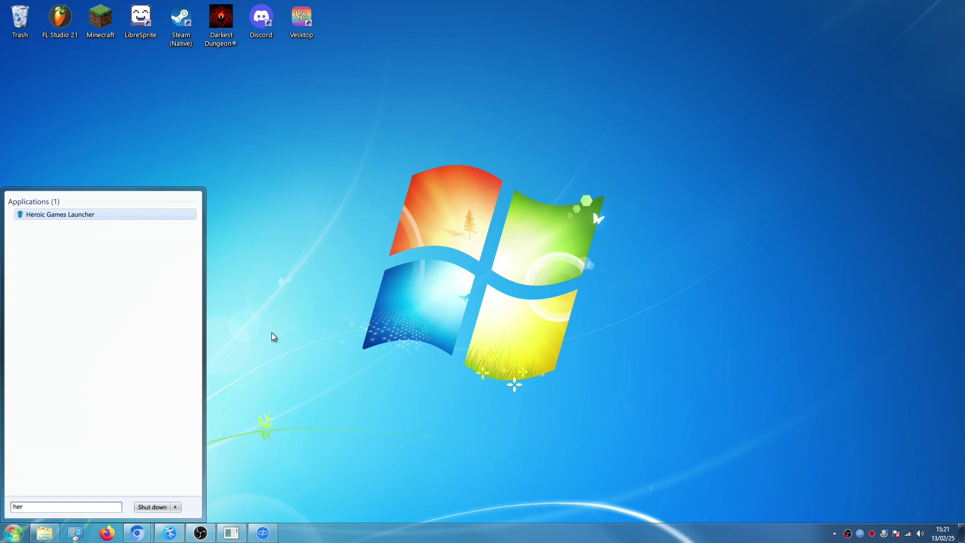
pyautogui.rightClick(85, 215)
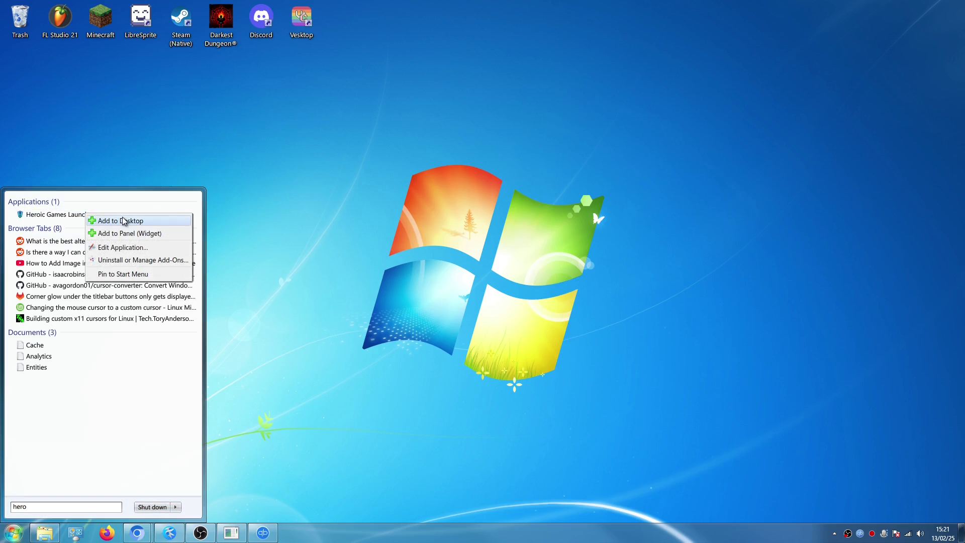
pyautogui.click(125, 220)
pyautogui.click(404, 120)
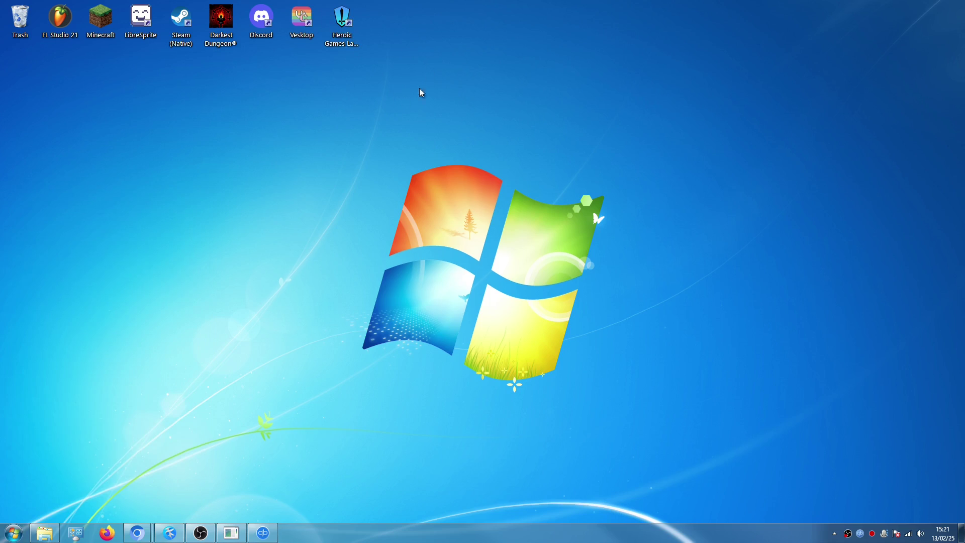
# Launch Heroic Games Launcher from the desktop and close its release notes
pyautogui.doubleClick(342, 21)
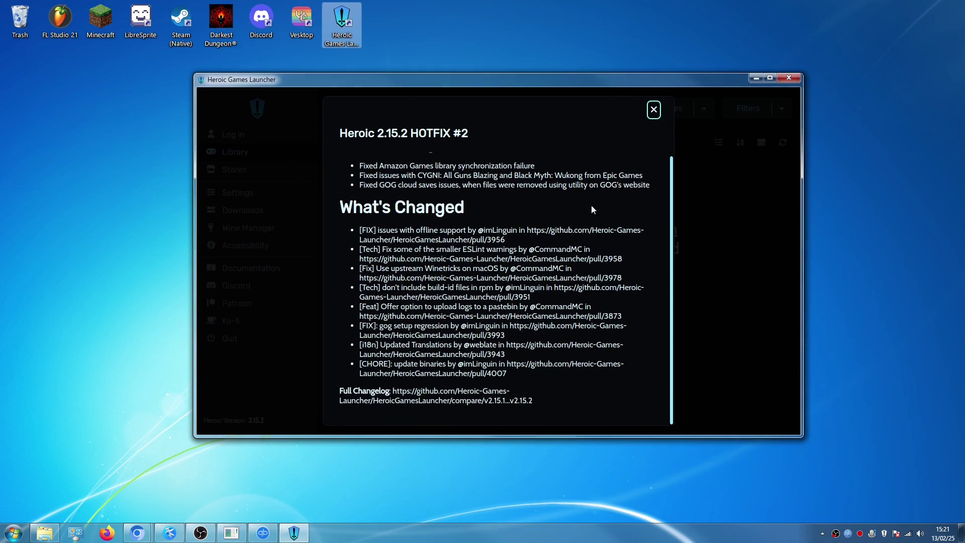
pyautogui.scroll(2, 656, 164)
pyautogui.click(654, 109)
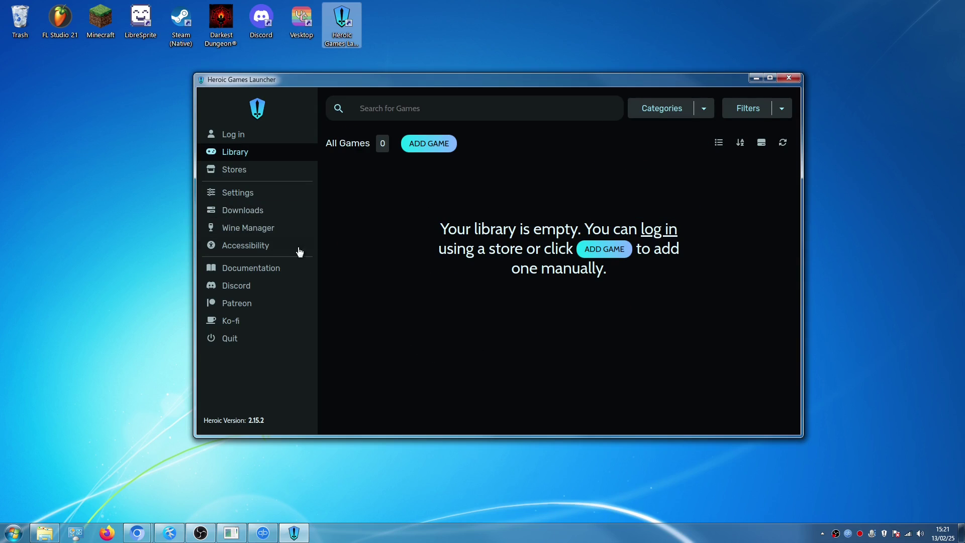
# Download Proton-GE-Latest from the Proton-GE list in Heroic's Wine Manager
pyautogui.click(266, 230)
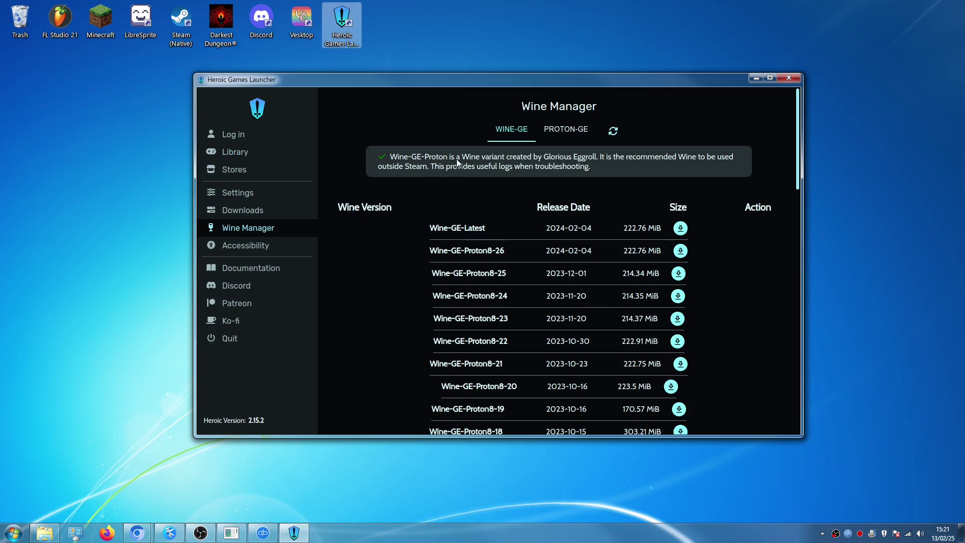
pyautogui.click(576, 132)
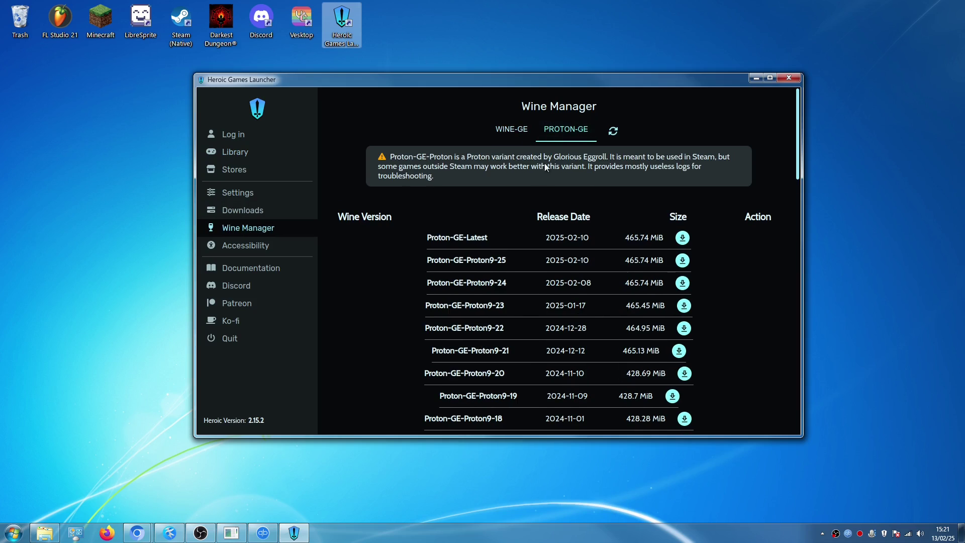
pyautogui.click(682, 239)
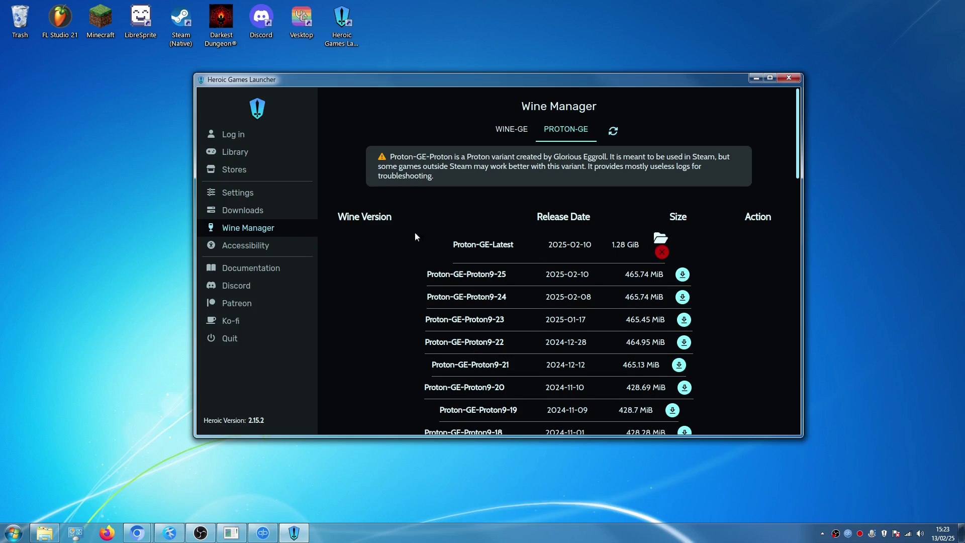
# Start adding a library game titled "Plutonium Launcher" and paste the copied steamgriddb.com image URL as its app image
pyautogui.click(263, 151)
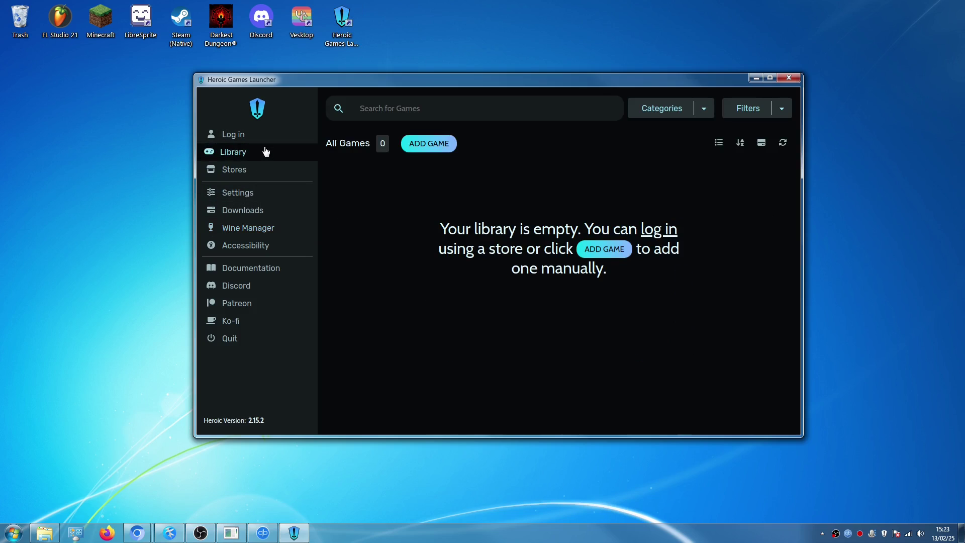
pyautogui.click(426, 146)
pyautogui.doubleClick(463, 166)
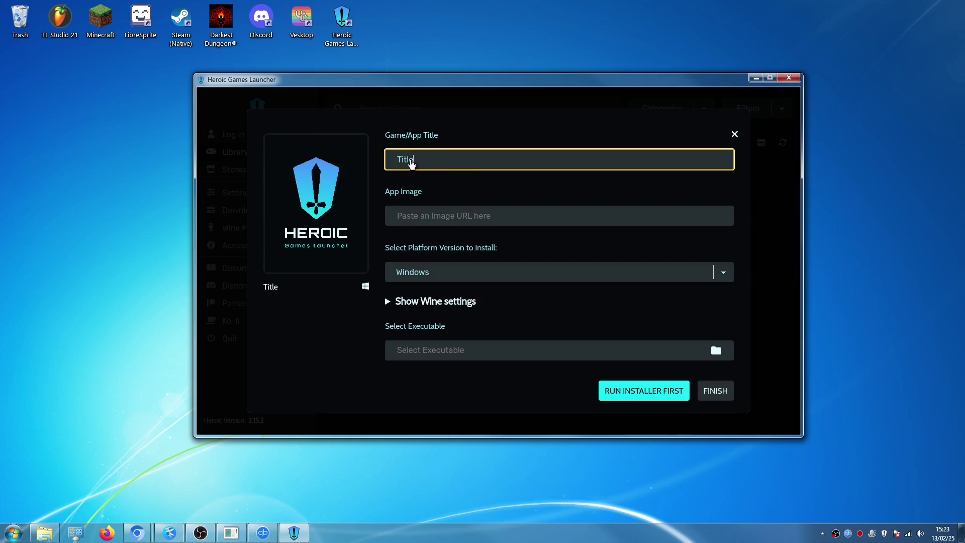
pyautogui.write('Plutonium Launcher')
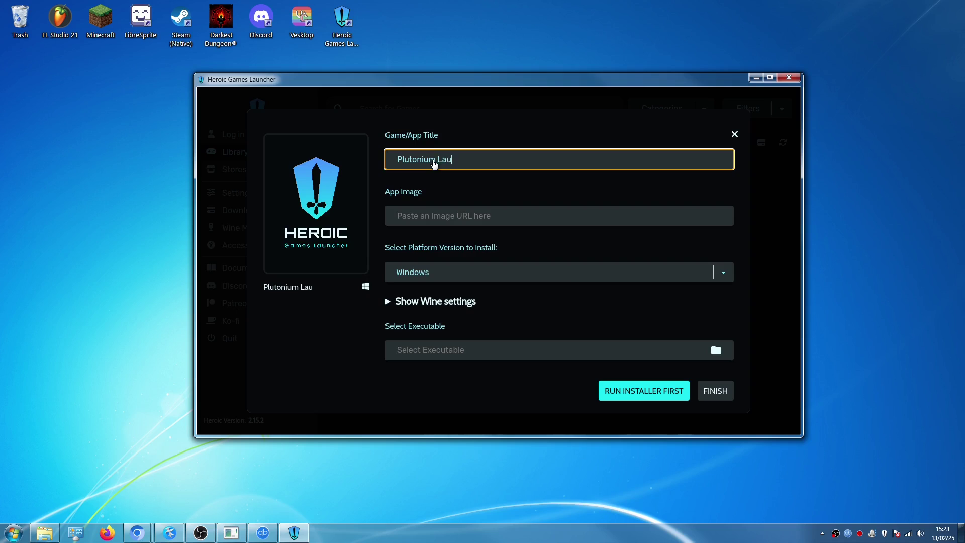
pyautogui.click(431, 213)
pyautogui.hotkey('ctrl', 'v')
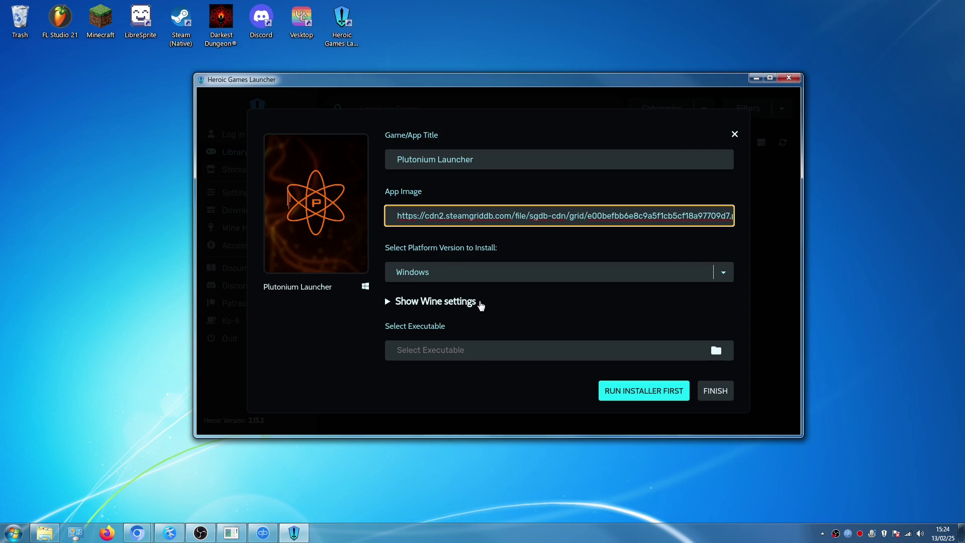
# Set the Wine version for the Plutonium Launcher entry to Proton - Proton-GE-latest
pyautogui.click(460, 301)
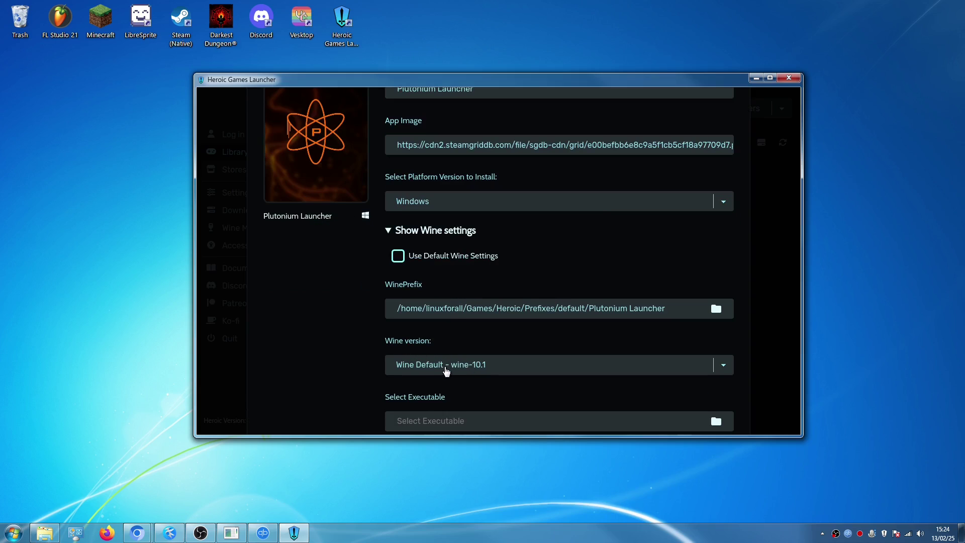
pyautogui.click(447, 371)
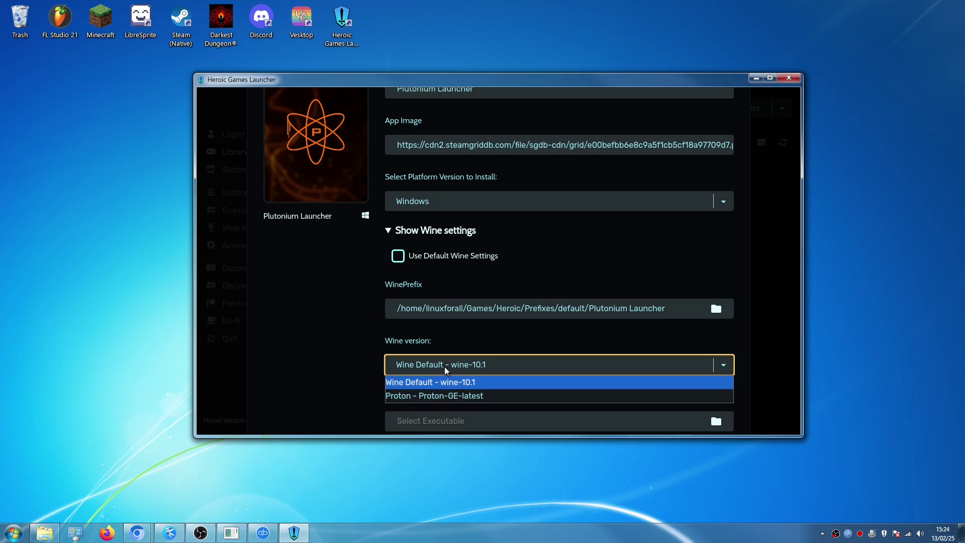
pyautogui.click(425, 396)
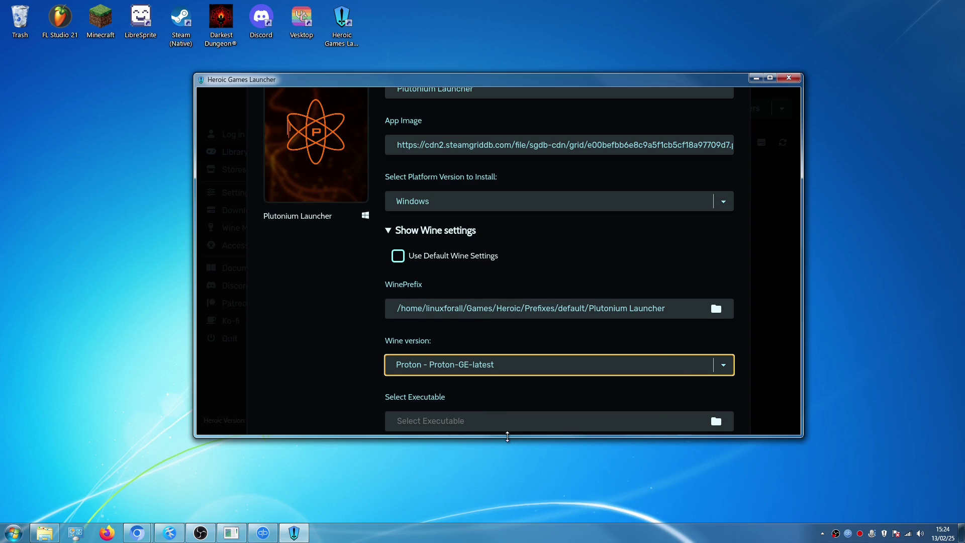
# Run plutonium.exe from the Downloads folder as the installer for the Plutonium Launcher entry
pyautogui.moveTo(507, 437); pyautogui.dragTo(507, 516)
pyautogui.moveTo(545, 80); pyautogui.dragTo(540, 26)
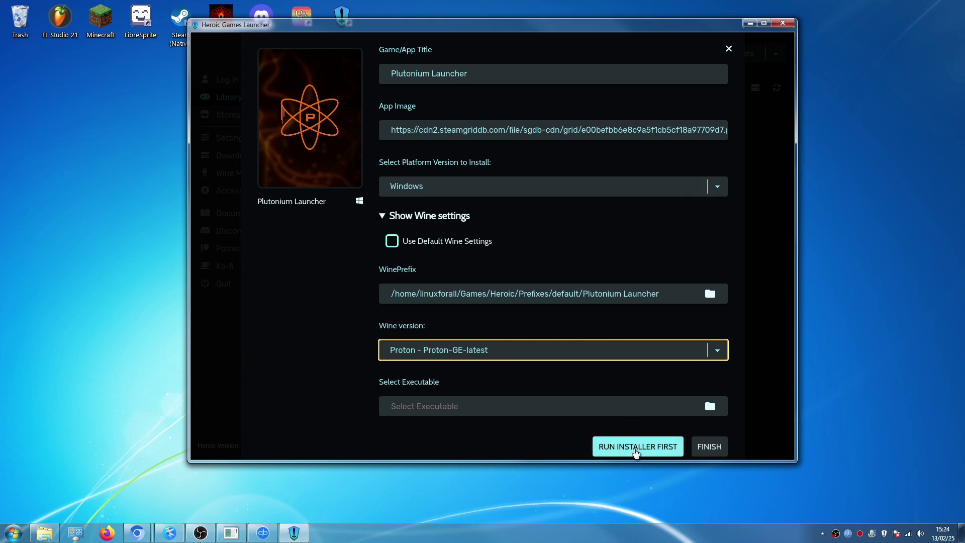
pyautogui.click(636, 451)
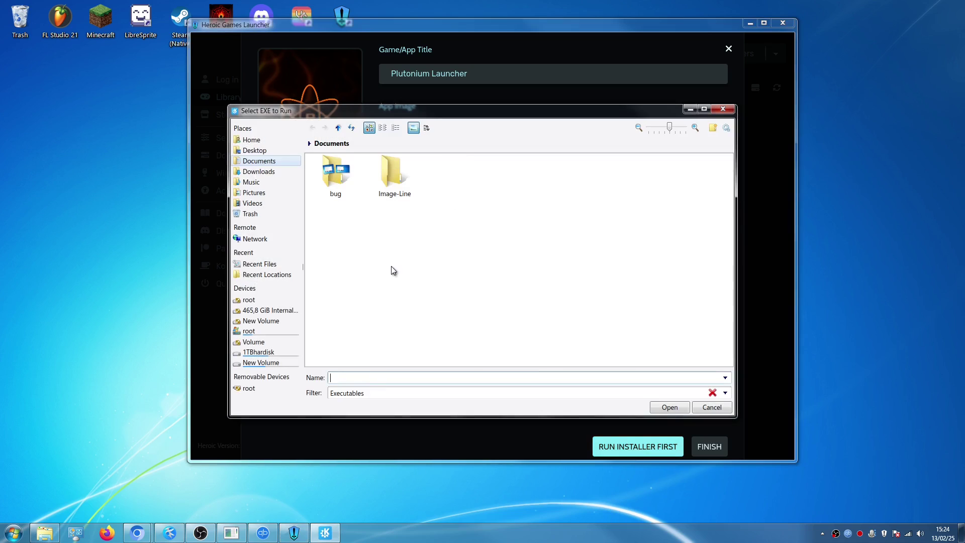
pyautogui.click(272, 171)
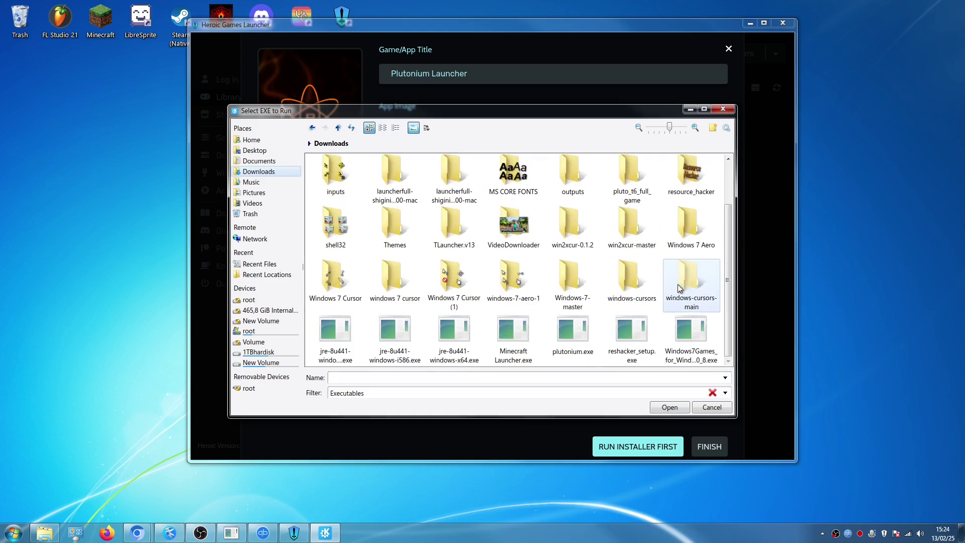
pyautogui.doubleClick(575, 336)
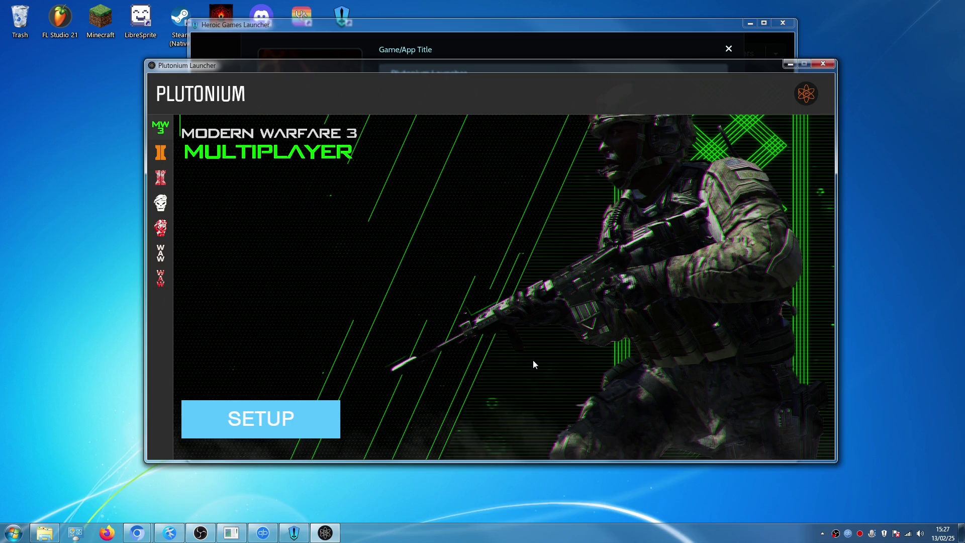
# Select T6 Multiplayer in the Plutonium Launcher's game list
pyautogui.moveTo(166, 153)
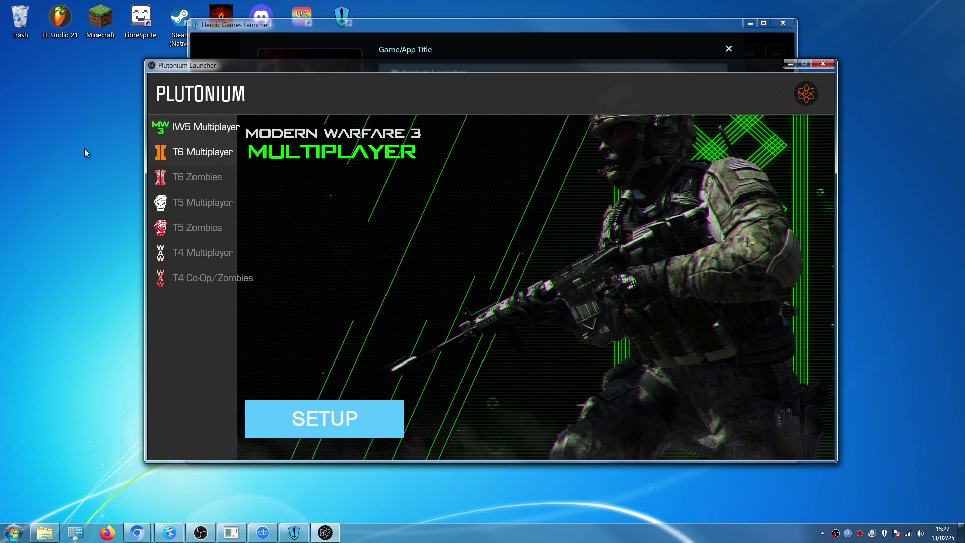
pyautogui.click(196, 153)
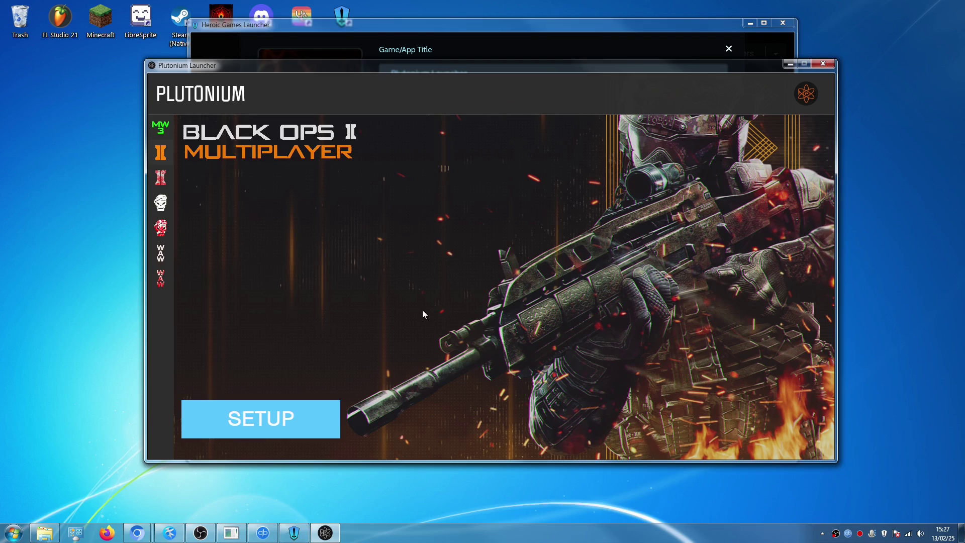
# Check the game torrent's progress in qBittorrent and inspect the contents of the pluto_t6_full_game folder in Downloads
pyautogui.click(243, 537)
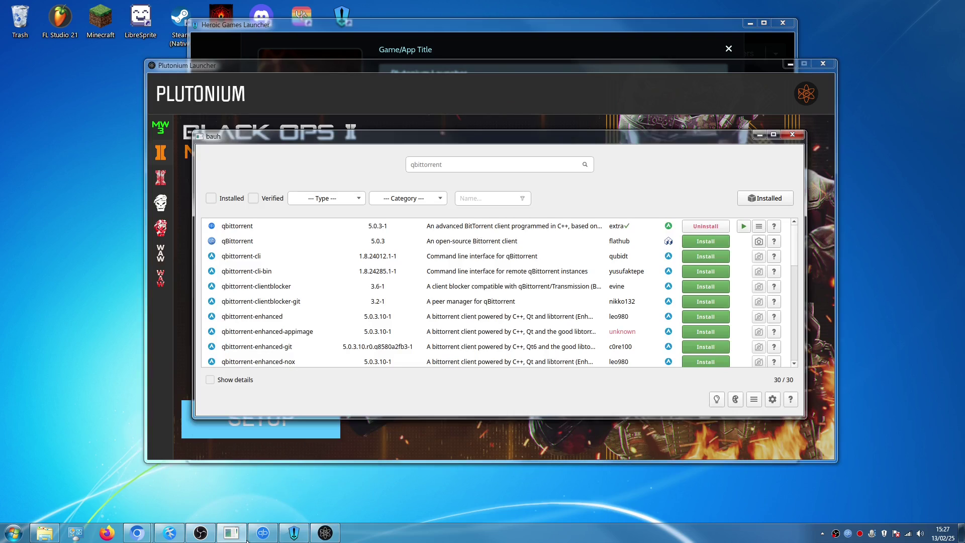
pyautogui.click(244, 536)
pyautogui.click(262, 534)
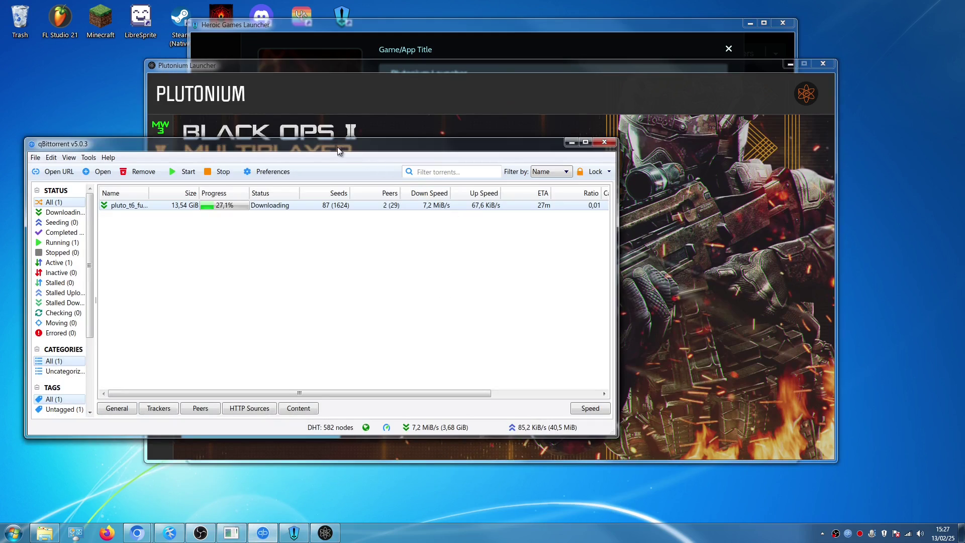
pyautogui.moveTo(337, 146); pyautogui.dragTo(700, 151)
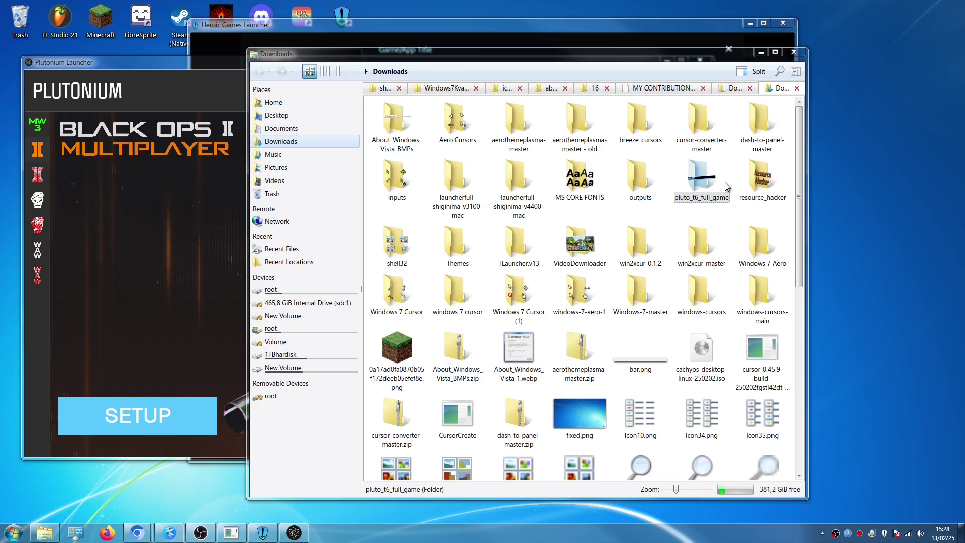
pyautogui.click(725, 162)
pyautogui.click(703, 177)
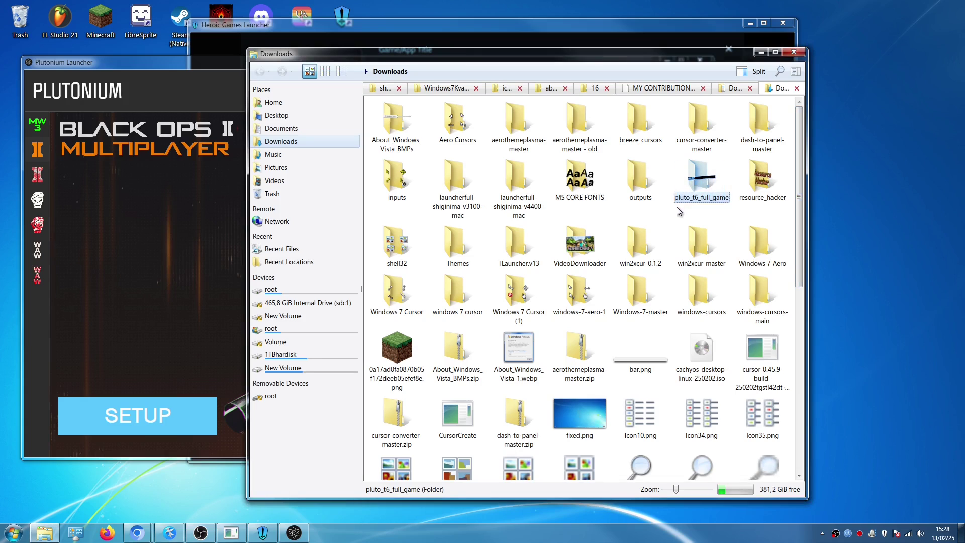
pyautogui.doubleClick(695, 196)
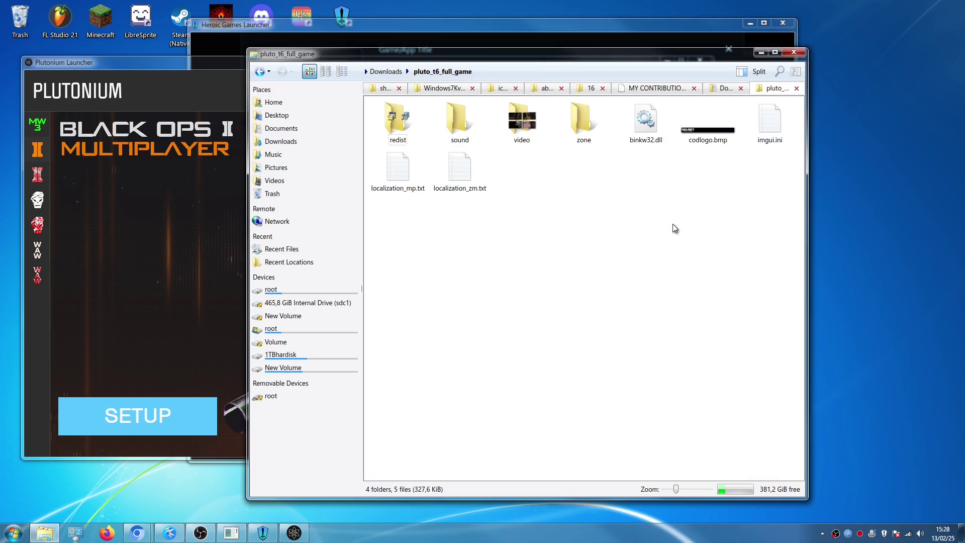
# Set up Black Ops II Multiplayer in the Plutonium Launcher with the pluto_t6_full_game folder from the home Downloads directory, and close the launcher
pyautogui.click(145, 261)
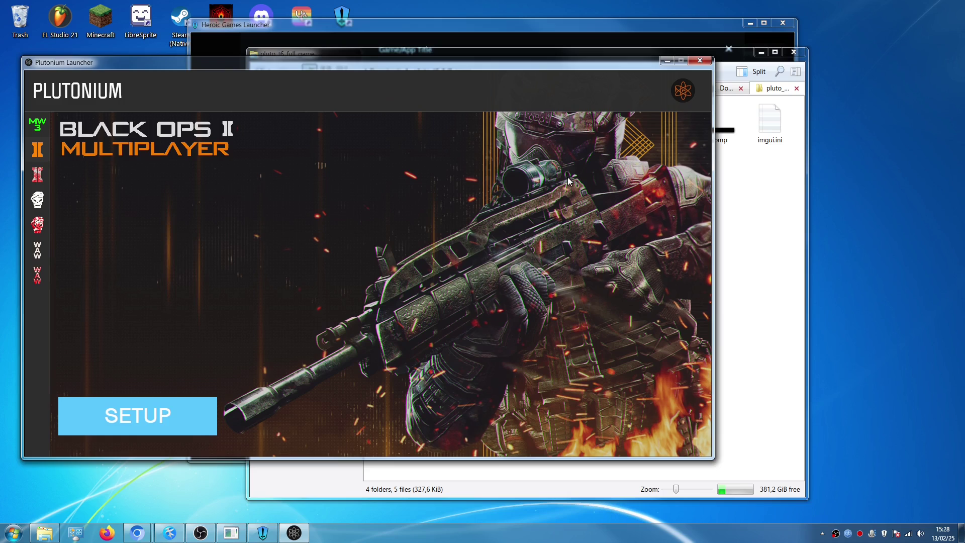
pyautogui.click(149, 416)
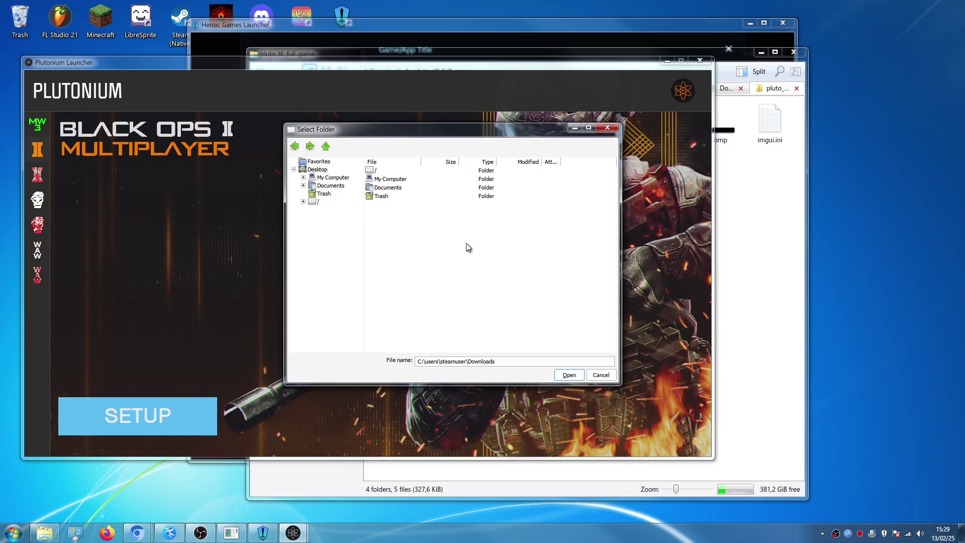
pyautogui.click(376, 170)
pyautogui.doubleClick(375, 171)
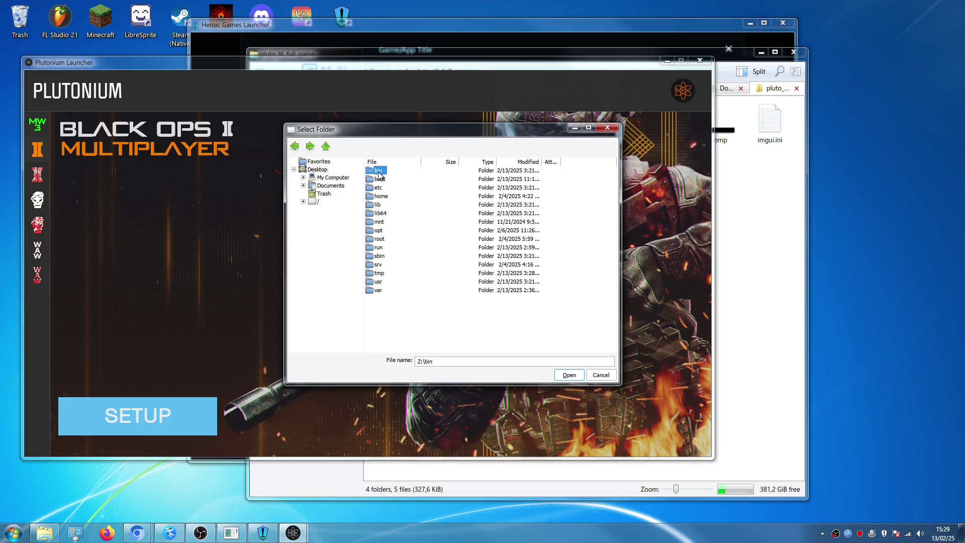
pyautogui.doubleClick(386, 203)
pyautogui.click(388, 171)
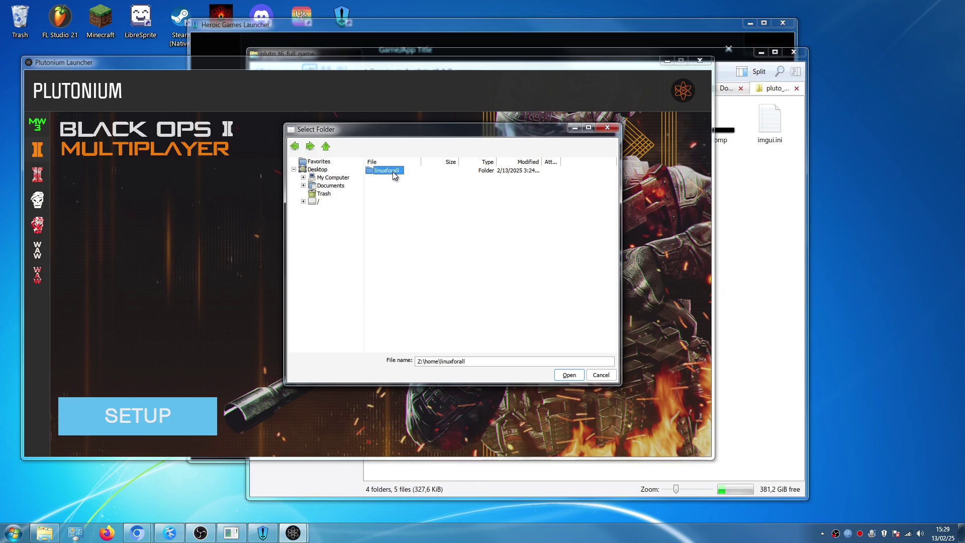
pyautogui.doubleClick(394, 172)
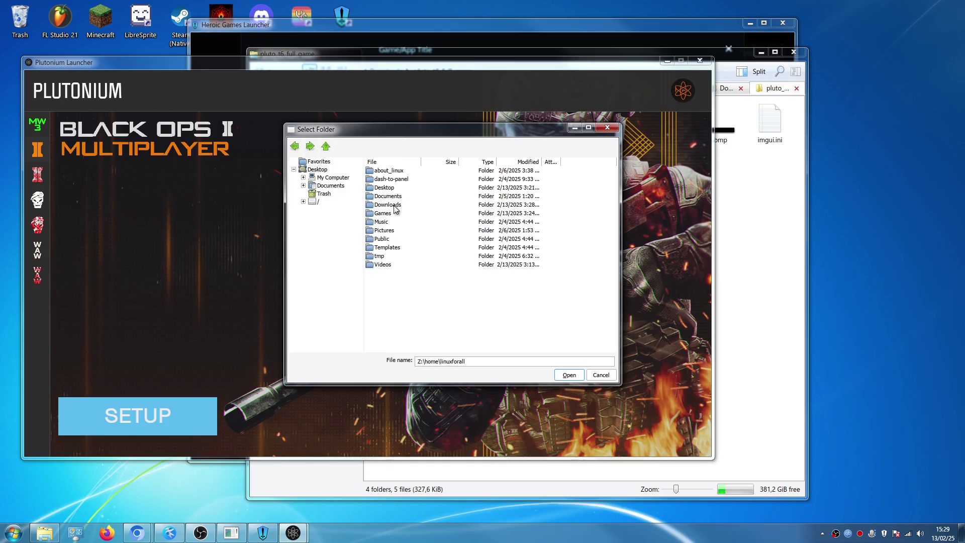
pyautogui.click(387, 206)
pyautogui.doubleClick(388, 206)
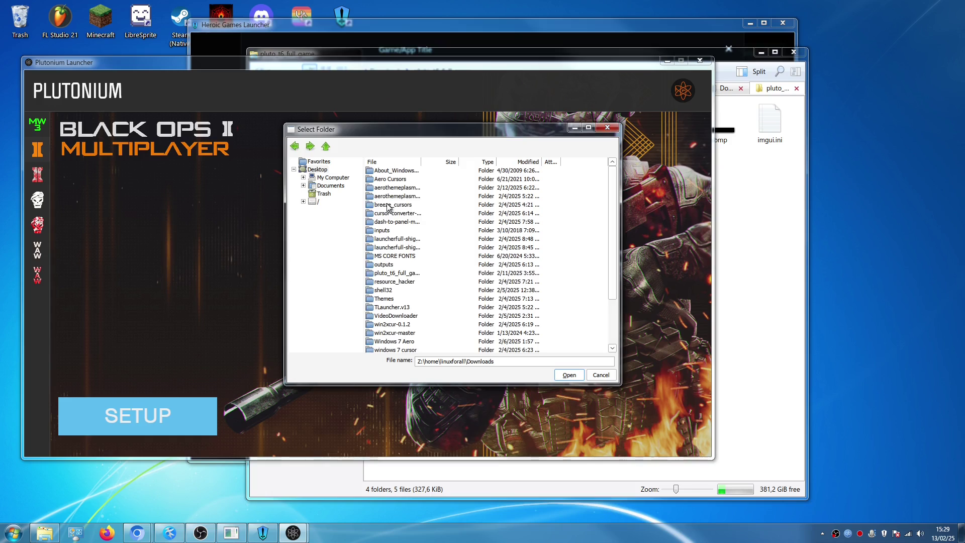
pyautogui.doubleClick(383, 274)
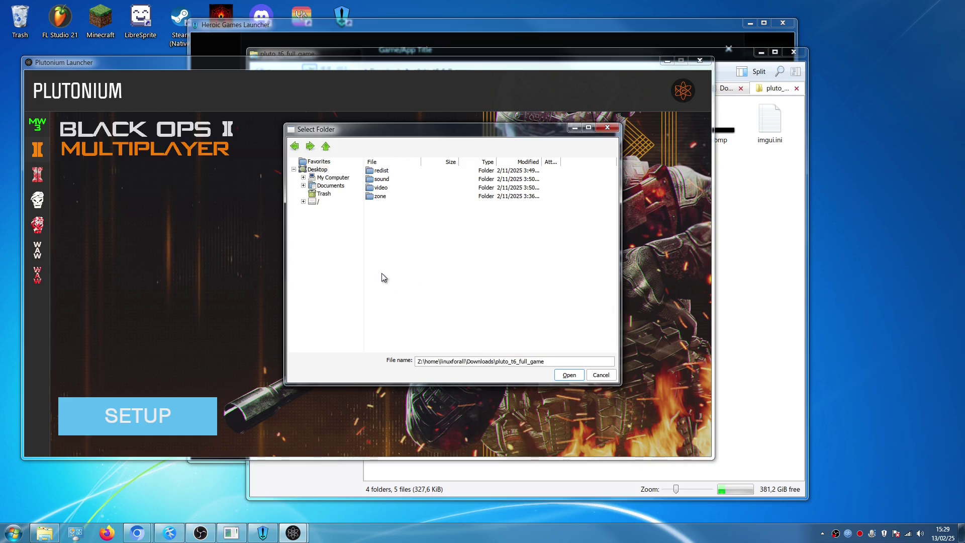
pyautogui.click(567, 376)
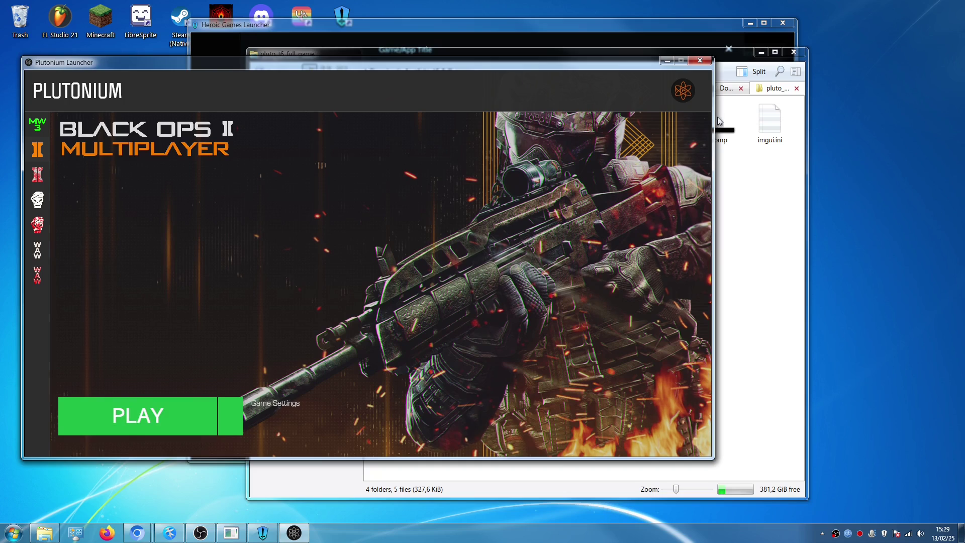
pyautogui.click(761, 53)
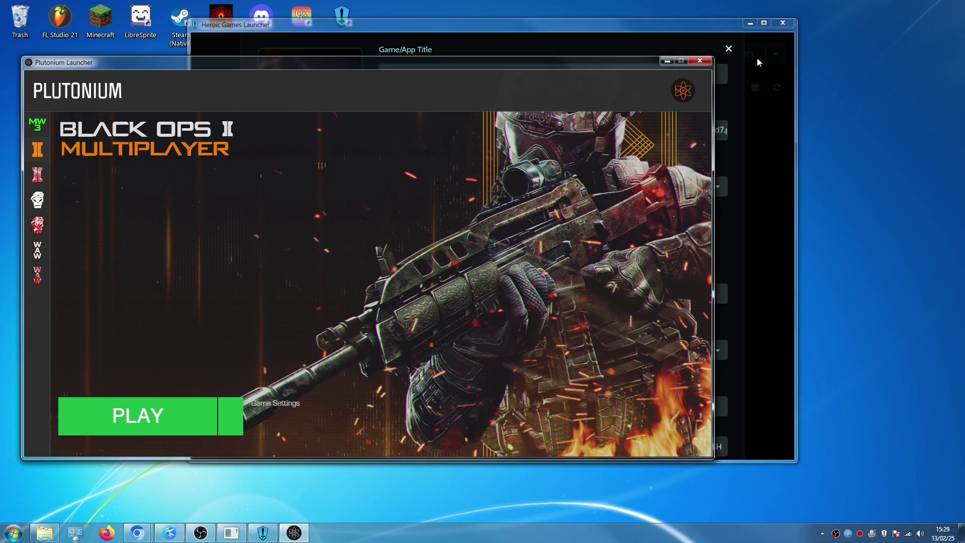
pyautogui.click(697, 62)
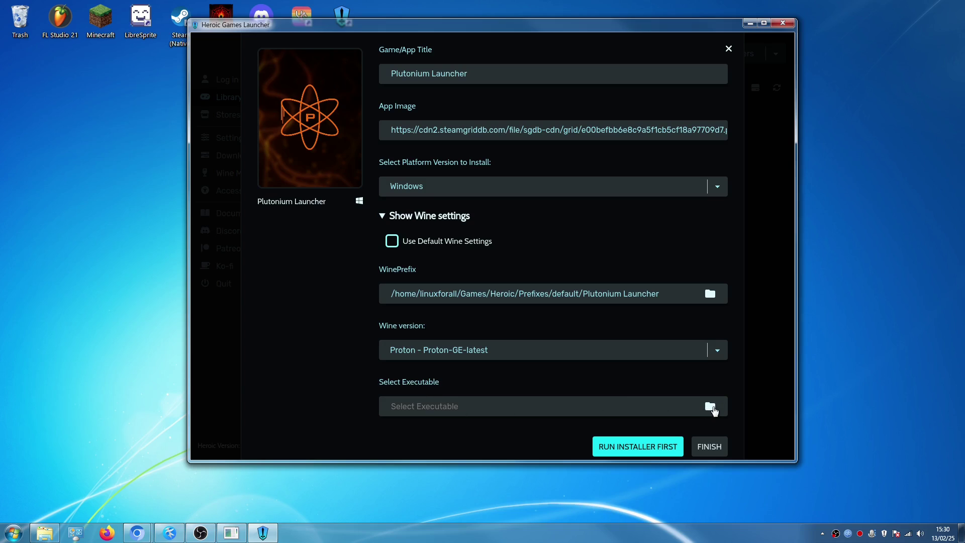
# Set the entry's executable to the plutonium-launcher exe in pfx/drive_c/users/steamuser/AppData/Local/Plutonium/bin and finish adding the game
pyautogui.click(710, 408)
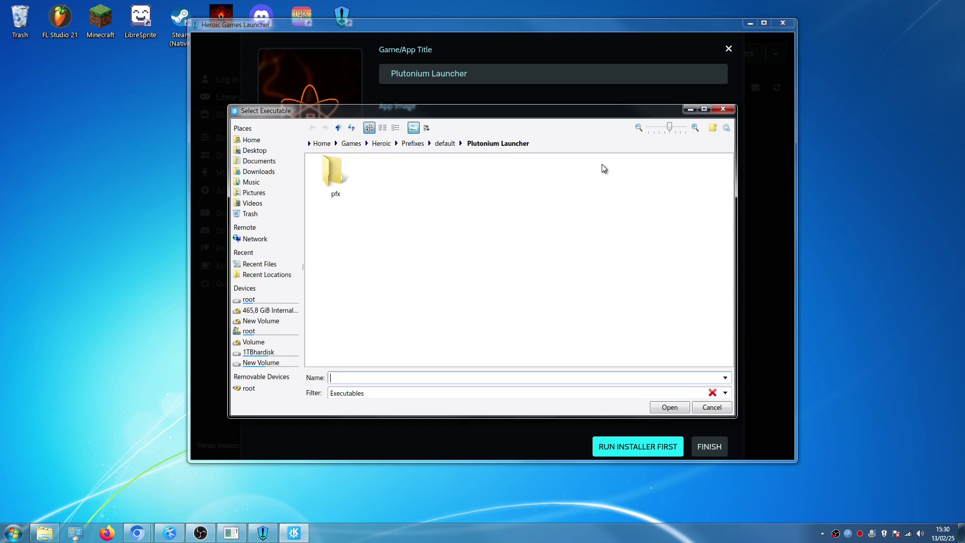
pyautogui.doubleClick(331, 179)
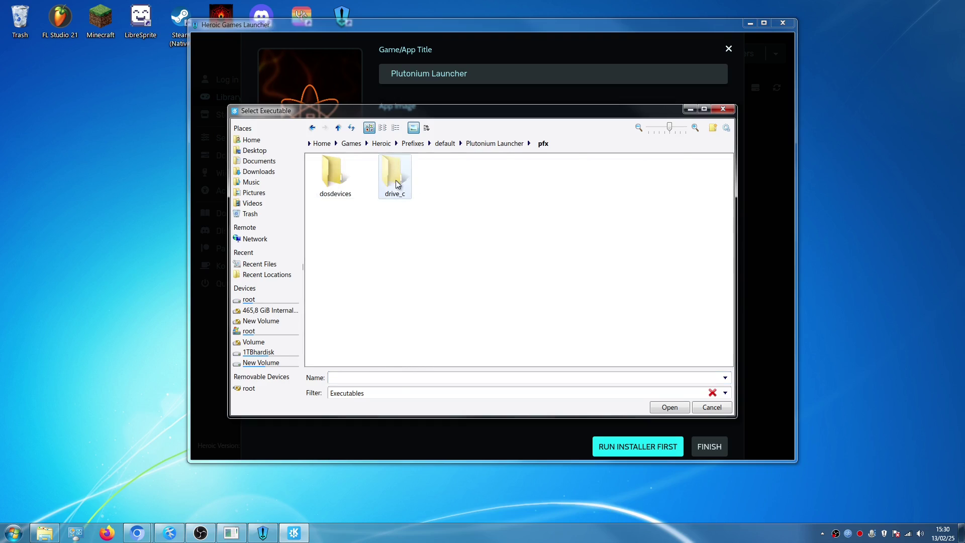
pyautogui.doubleClick(387, 176)
pyautogui.doubleClick(582, 186)
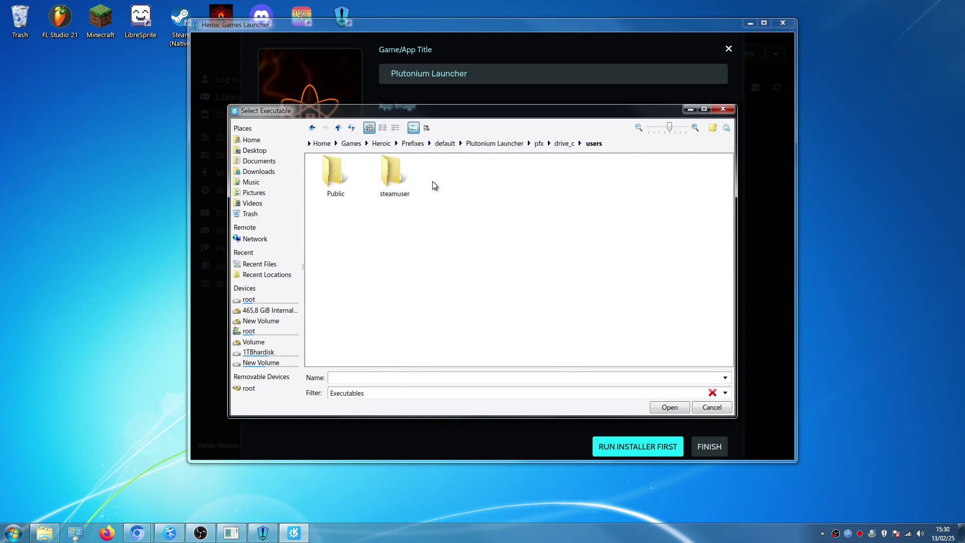
pyautogui.doubleClick(397, 186)
pyautogui.doubleClick(342, 186)
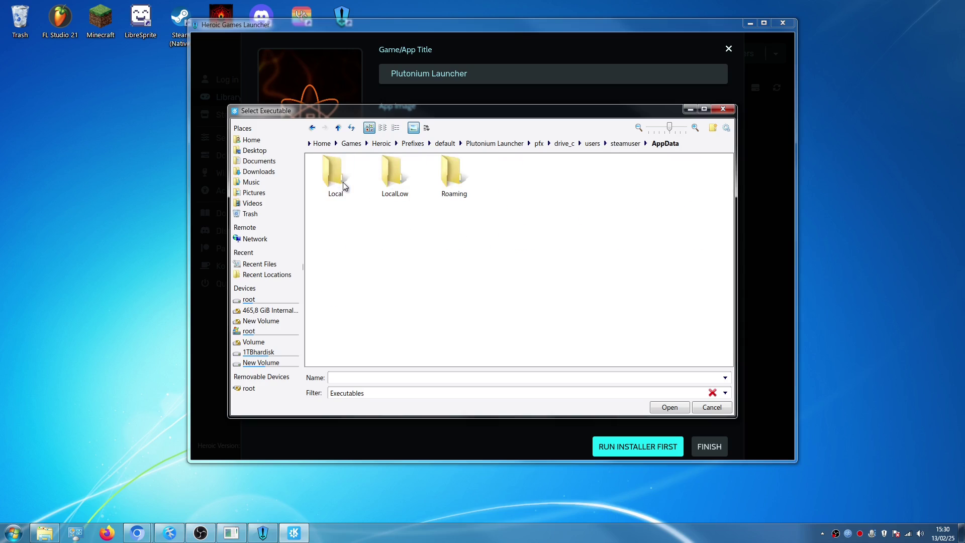
pyautogui.doubleClick(338, 182)
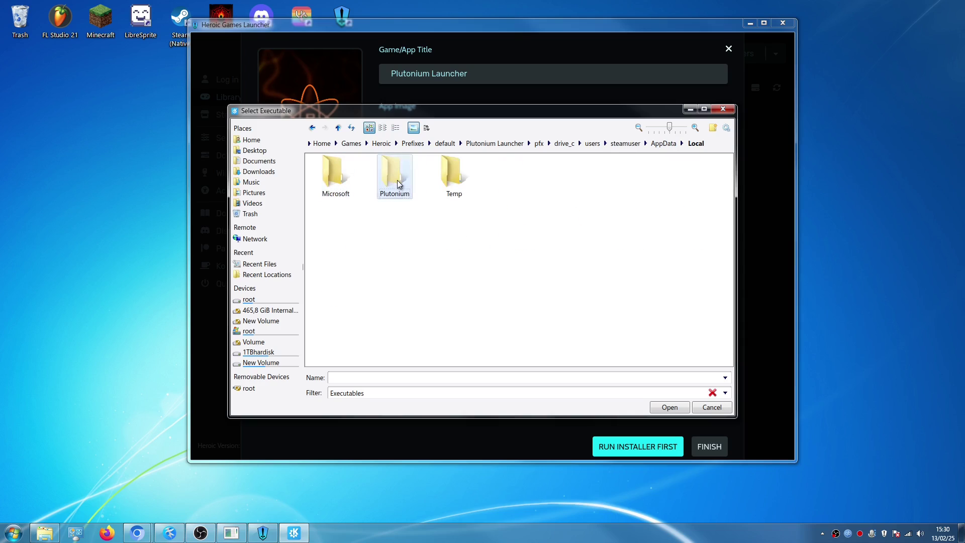
pyautogui.doubleClick(397, 180)
pyautogui.doubleClick(338, 176)
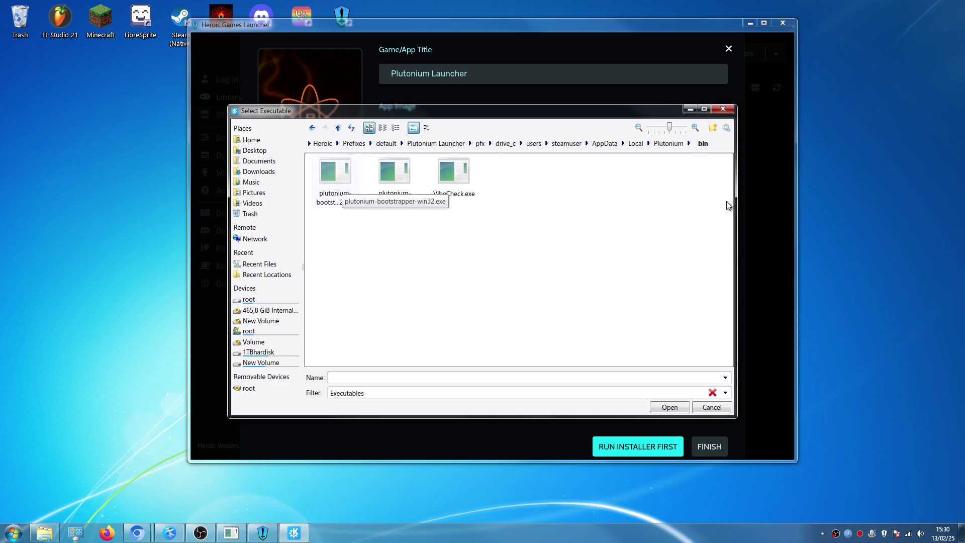
pyautogui.moveTo(736, 206); pyautogui.dragTo(885, 201)
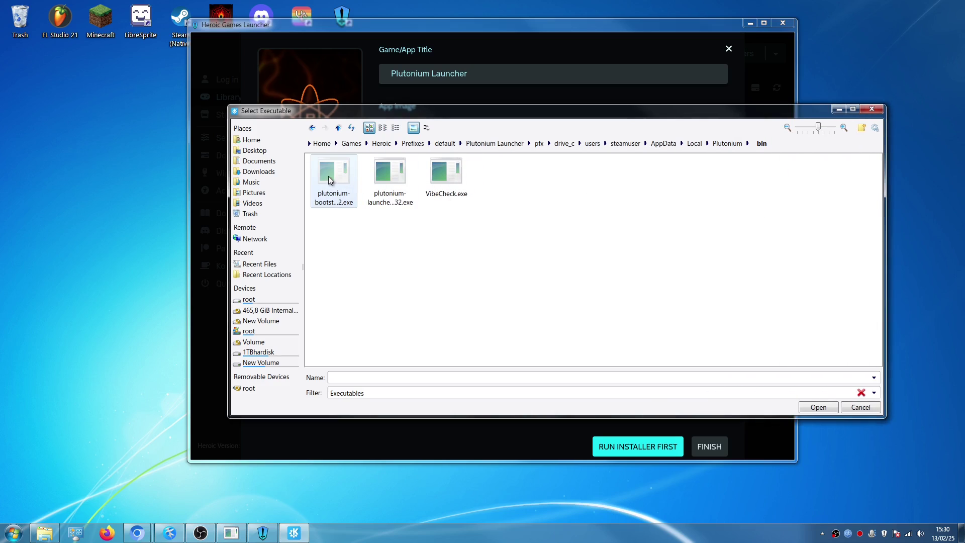
pyautogui.doubleClick(385, 180)
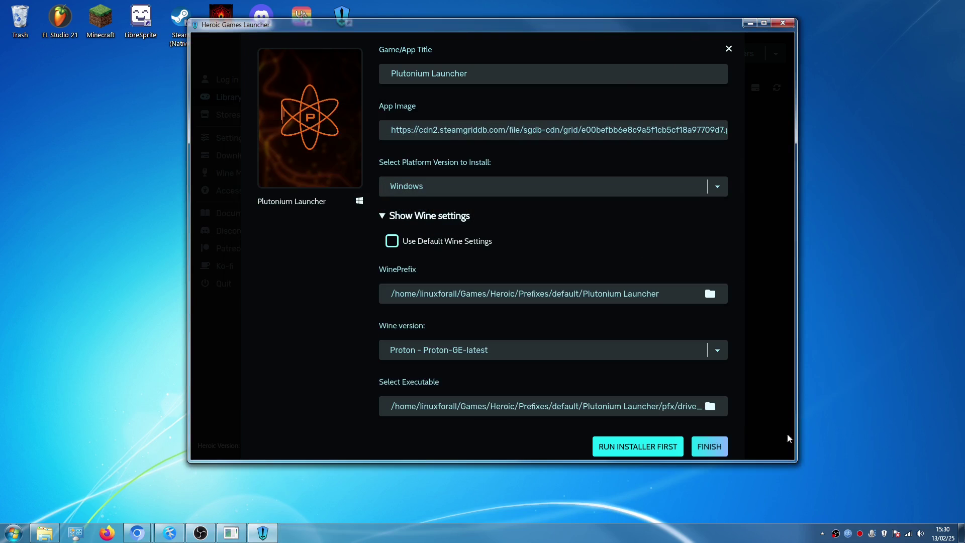
pyautogui.click(703, 444)
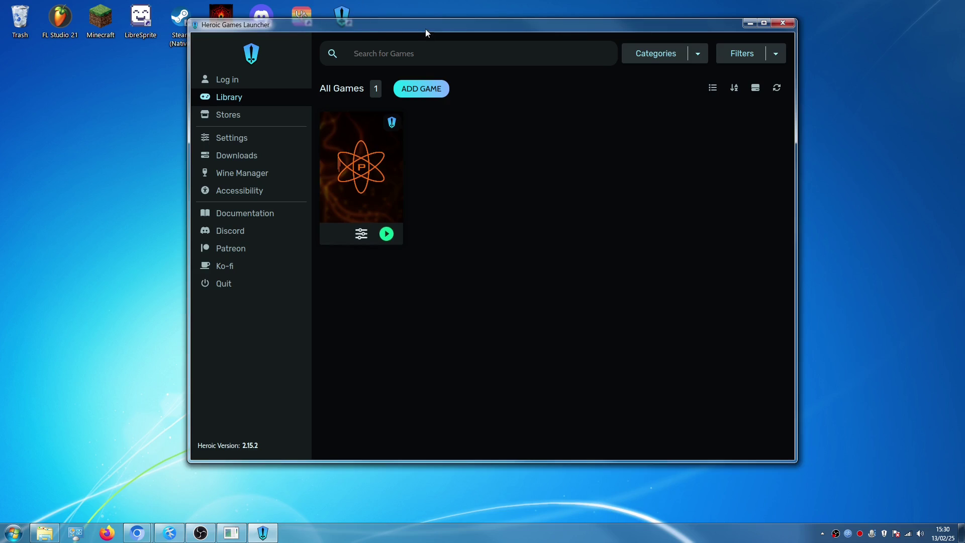
# Open the Plutonium Launcher game page in the Heroic library and add a desktop shortcut for it
pyautogui.moveTo(425, 28); pyautogui.dragTo(327, 78)
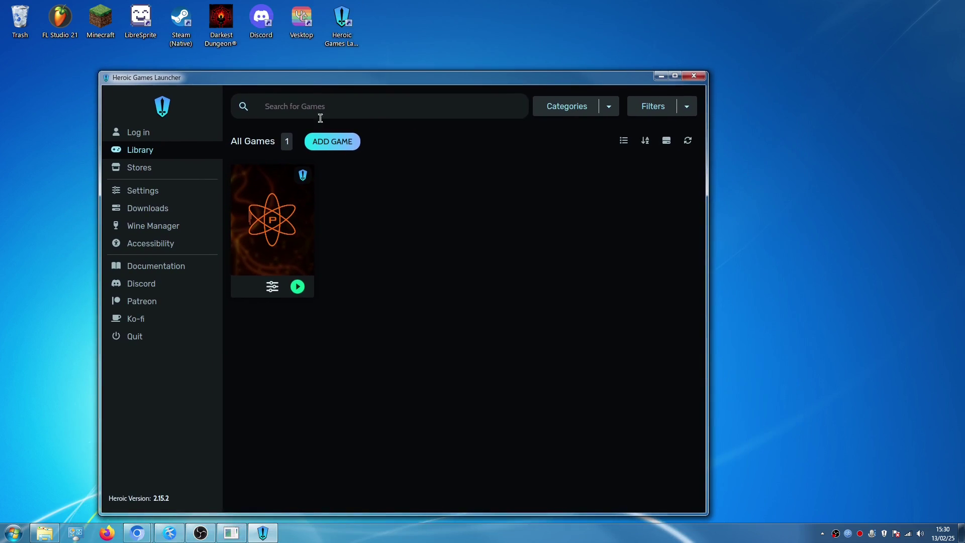
pyautogui.click(283, 203)
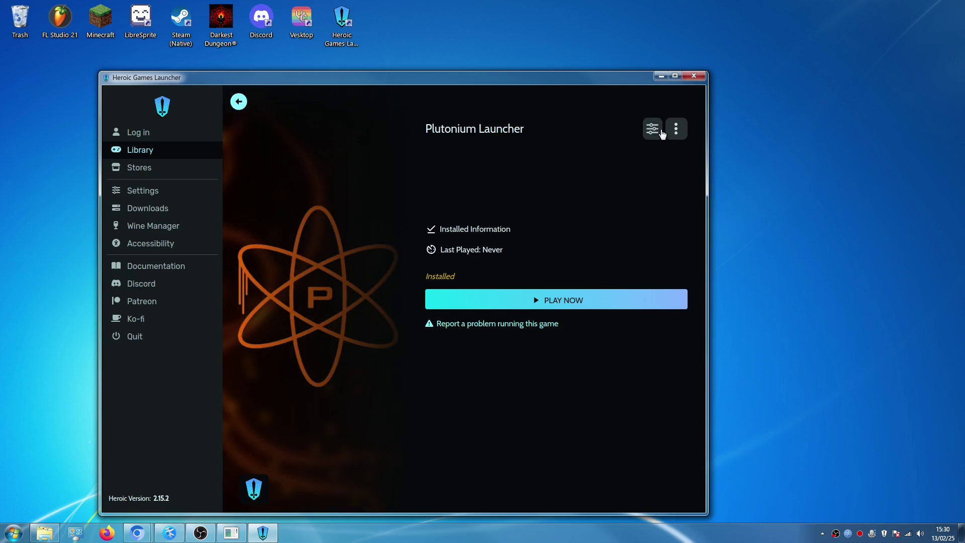
pyautogui.moveTo(675, 129)
pyautogui.click(669, 175)
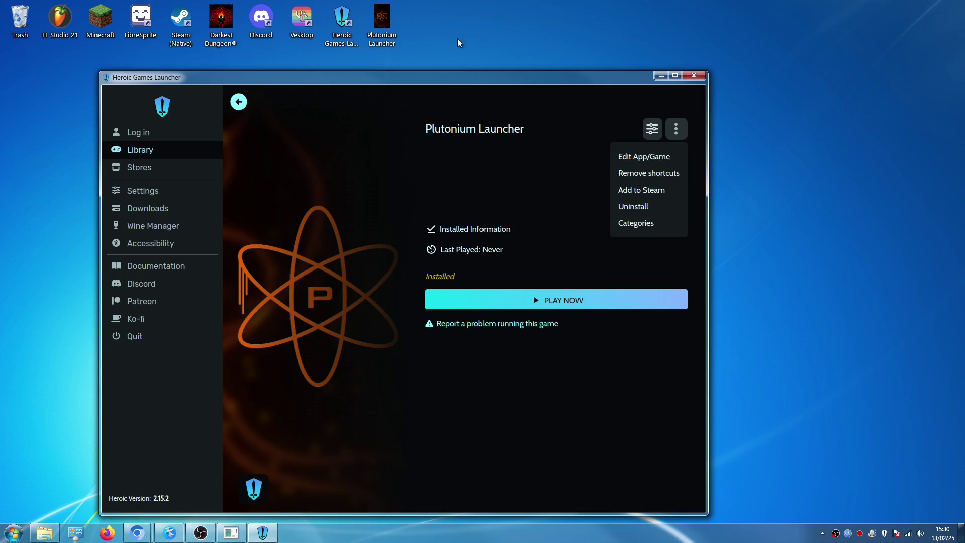
# Launch Plutonium Launcher from its Heroic game page
pyautogui.moveTo(490, 77); pyautogui.dragTo(608, 40)
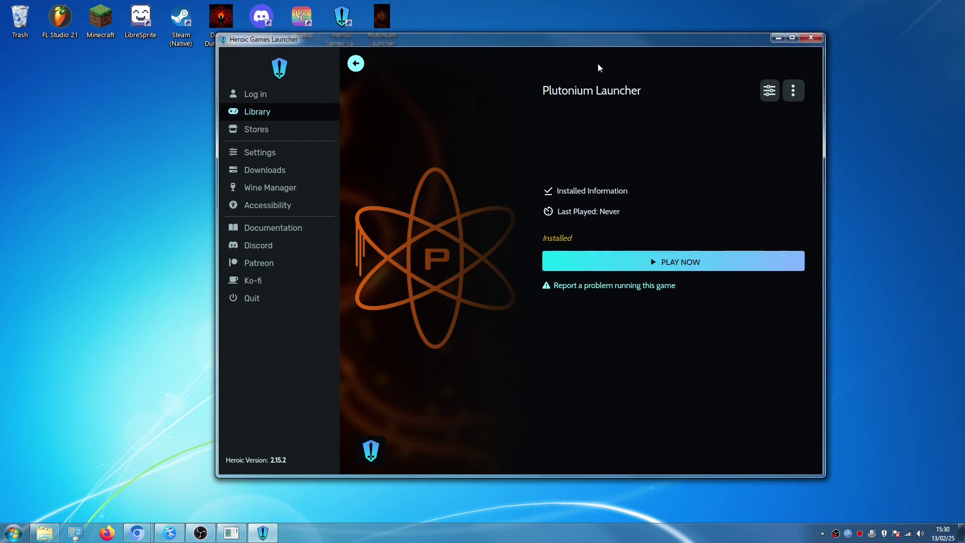
pyautogui.click(672, 269)
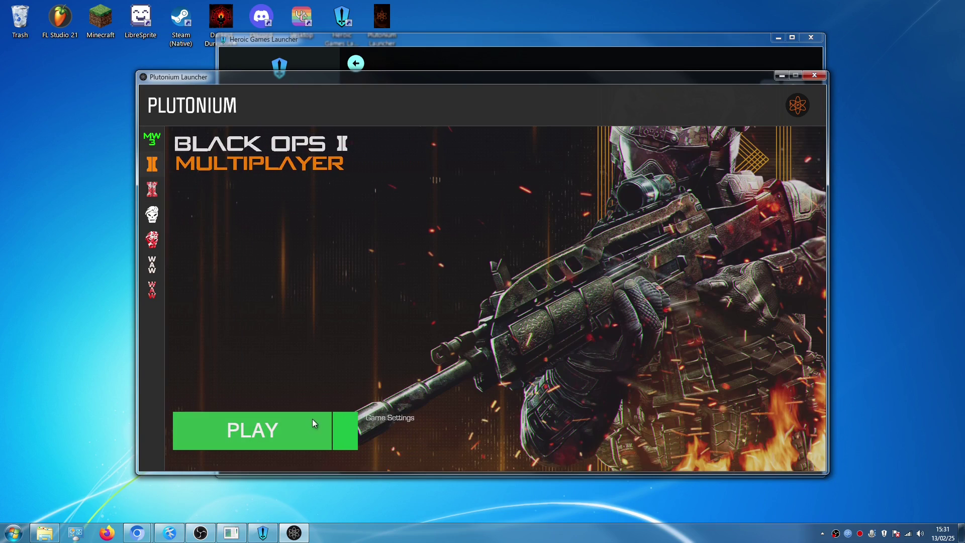
# Start Black Ops II Multiplayer from the Plutonium Launcher and switch the game window to full screen
pyautogui.click(273, 428)
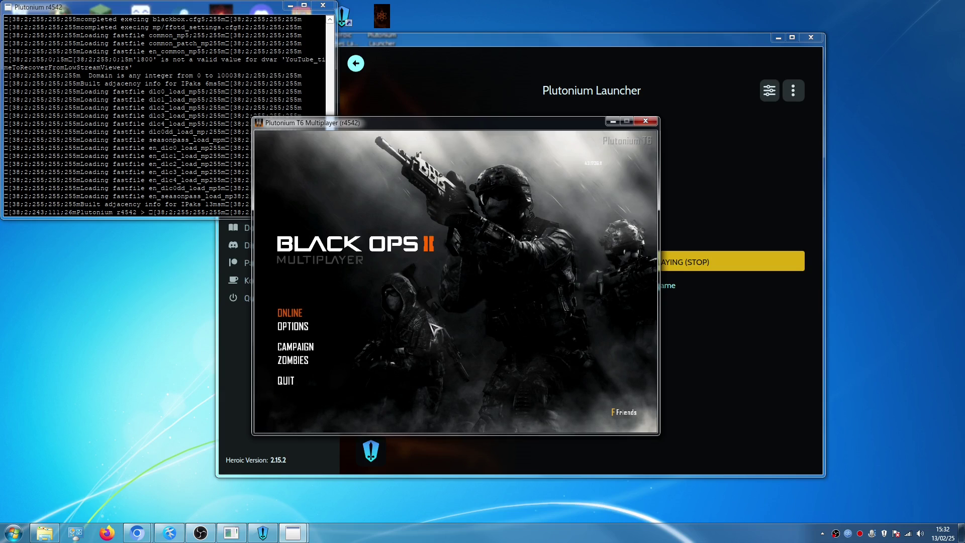
pyautogui.hotkey('alt', 'Return')
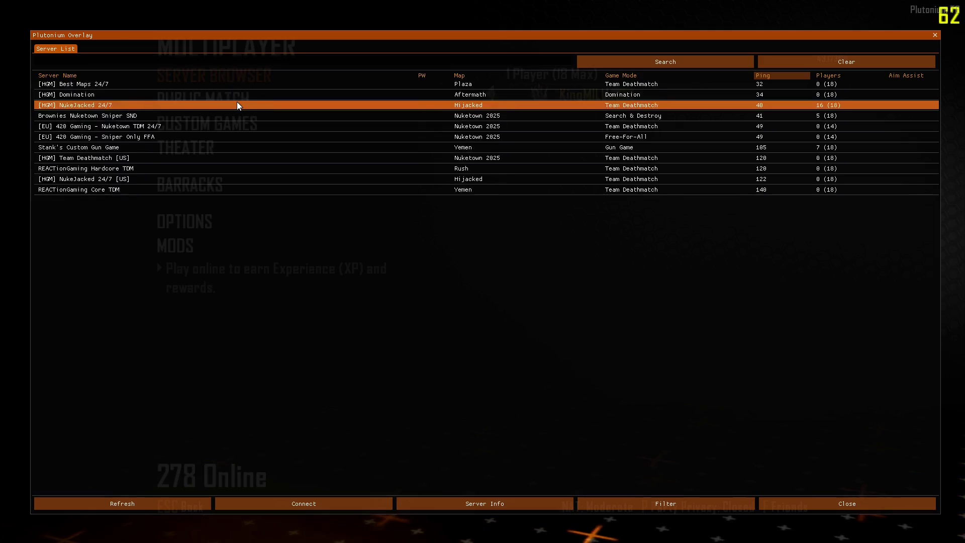
# Sort the server list by player count and join the L A T I N O S / T D M / UE #1 Team Deathmatch server
pyautogui.click(839, 76)
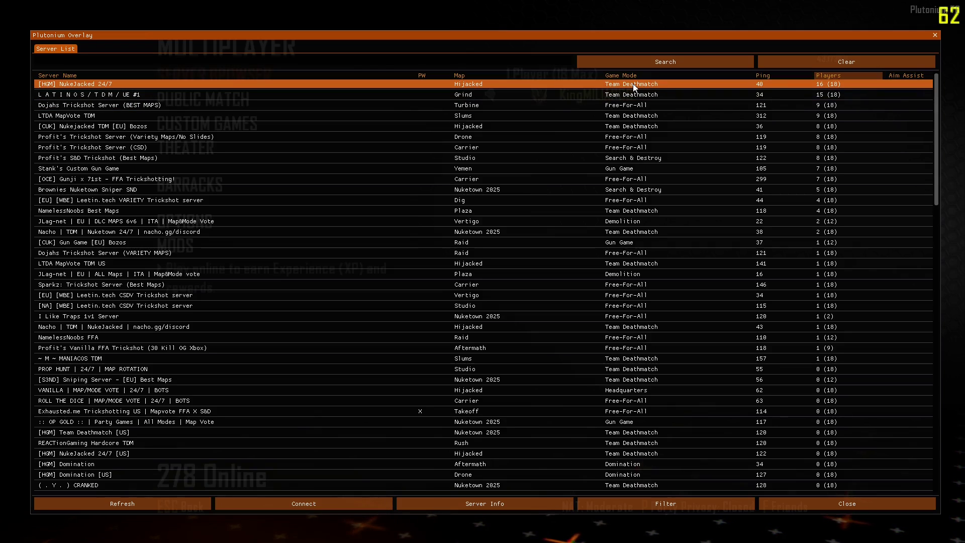
pyautogui.doubleClick(634, 86)
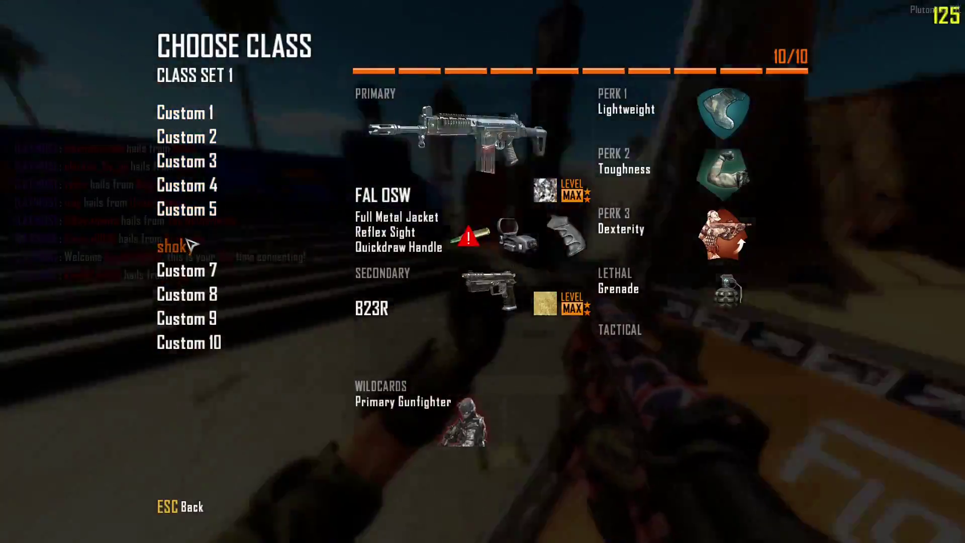
# Choose the custom class with the FAL OSW and B23R, and move forward into the match
pyautogui.click(189, 241)
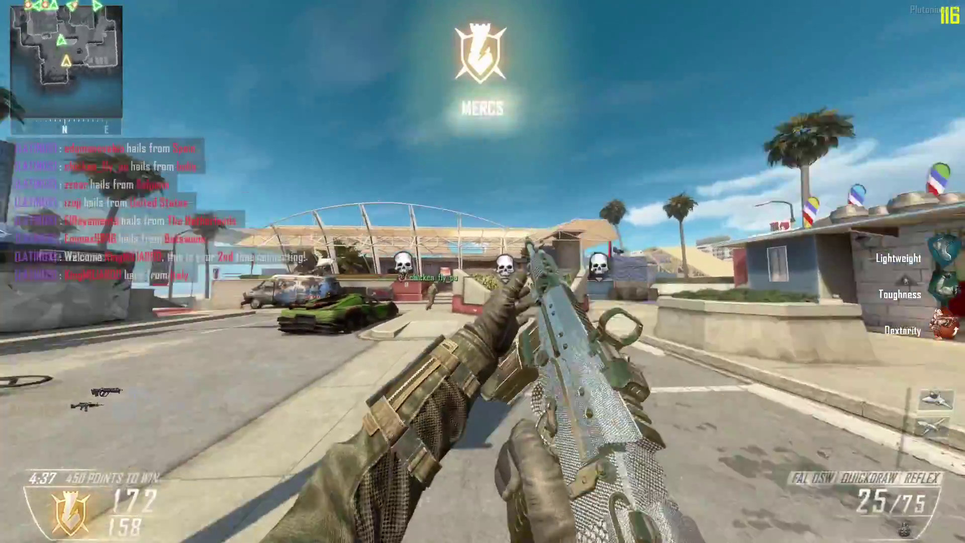
pyautogui.press('w')
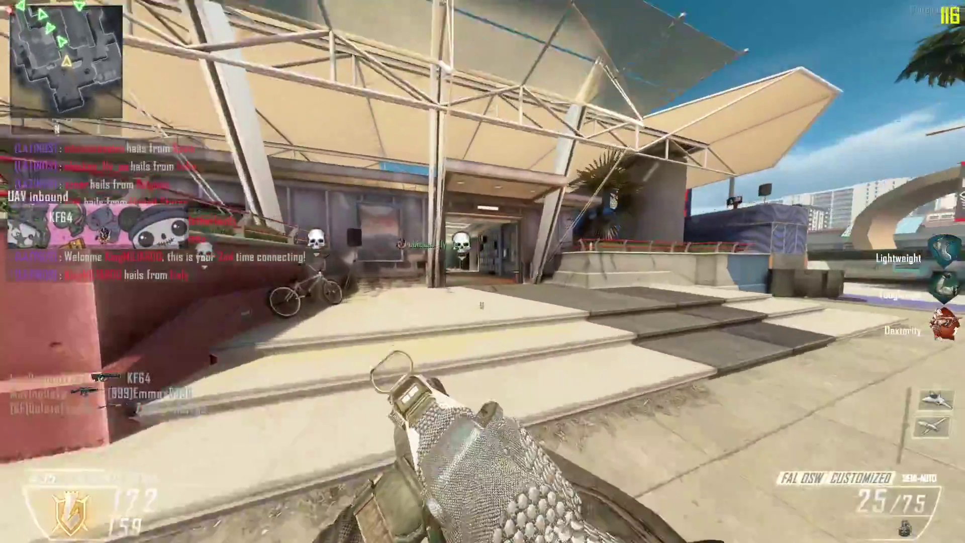